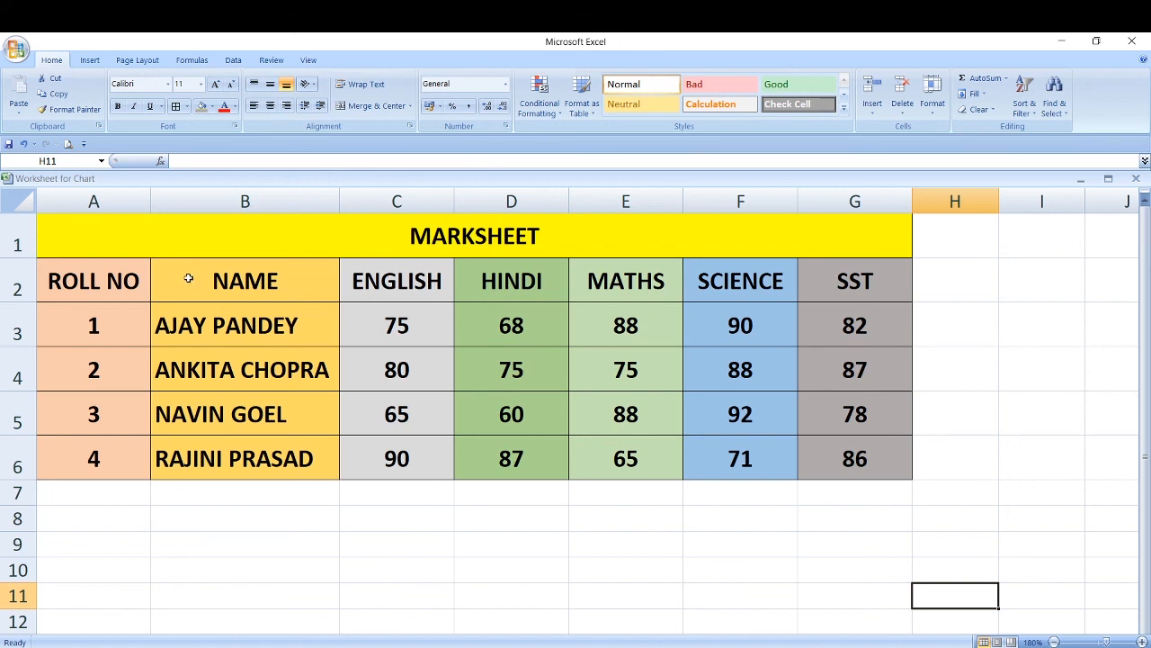
# Insert a 3-D clustered column chart from the names and subject marks in B2:G6
pyautogui.click(200, 277)
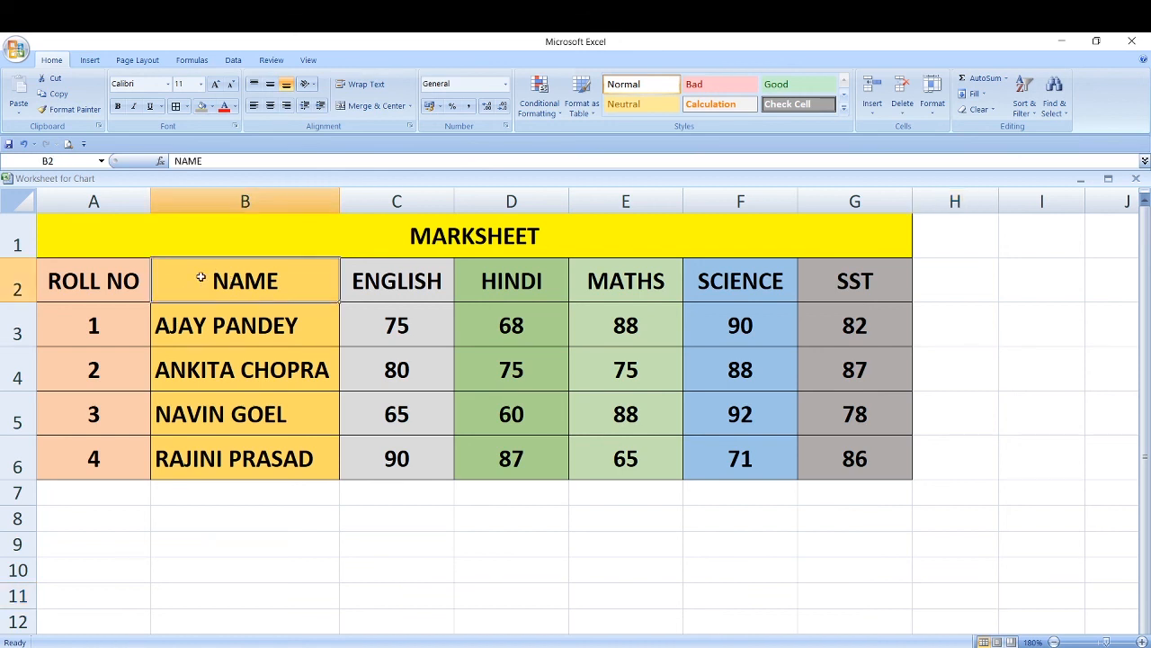
pyautogui.moveTo(201, 279); pyautogui.dragTo(845, 439)
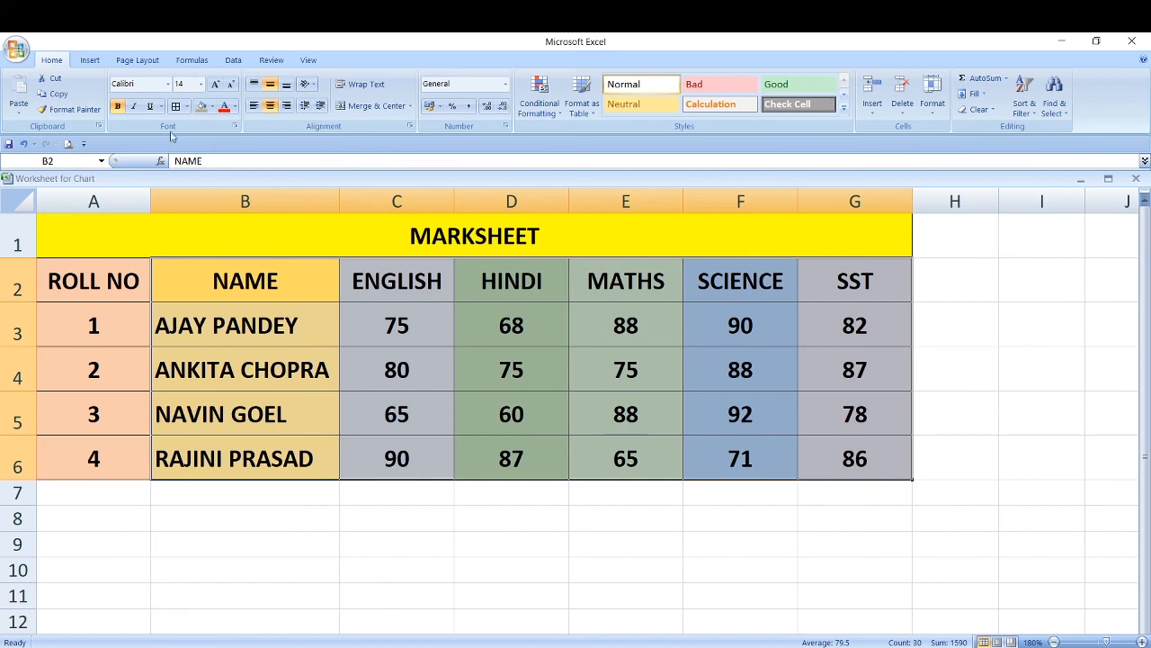
pyautogui.click(89, 60)
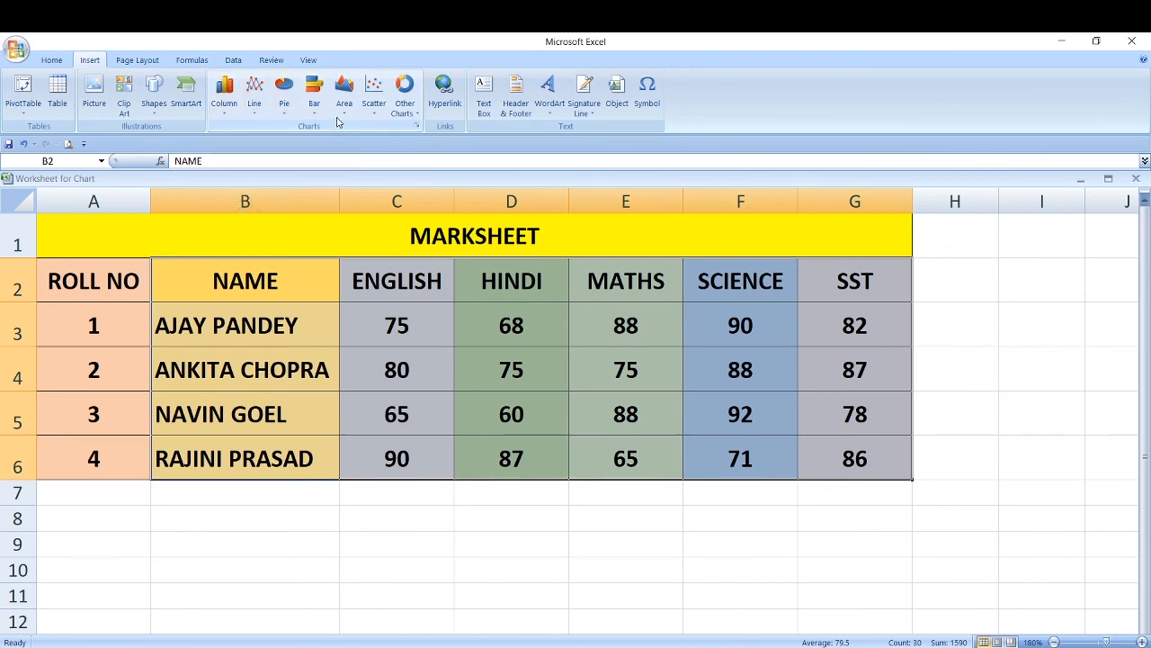
pyautogui.click(418, 114)
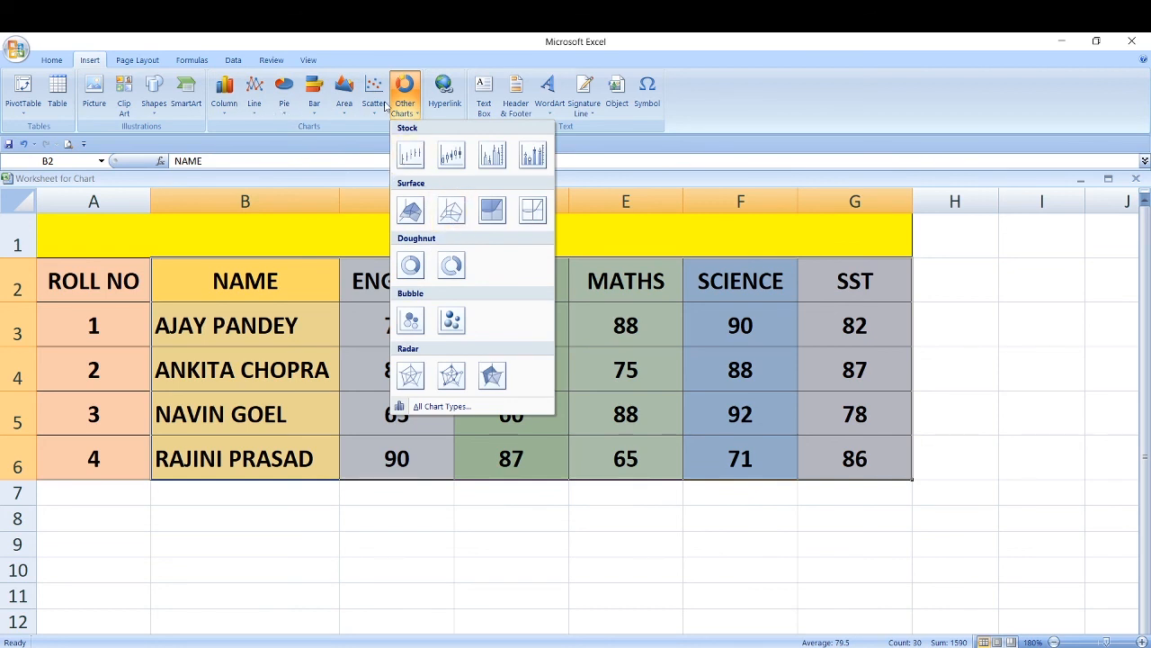
pyautogui.click(226, 110)
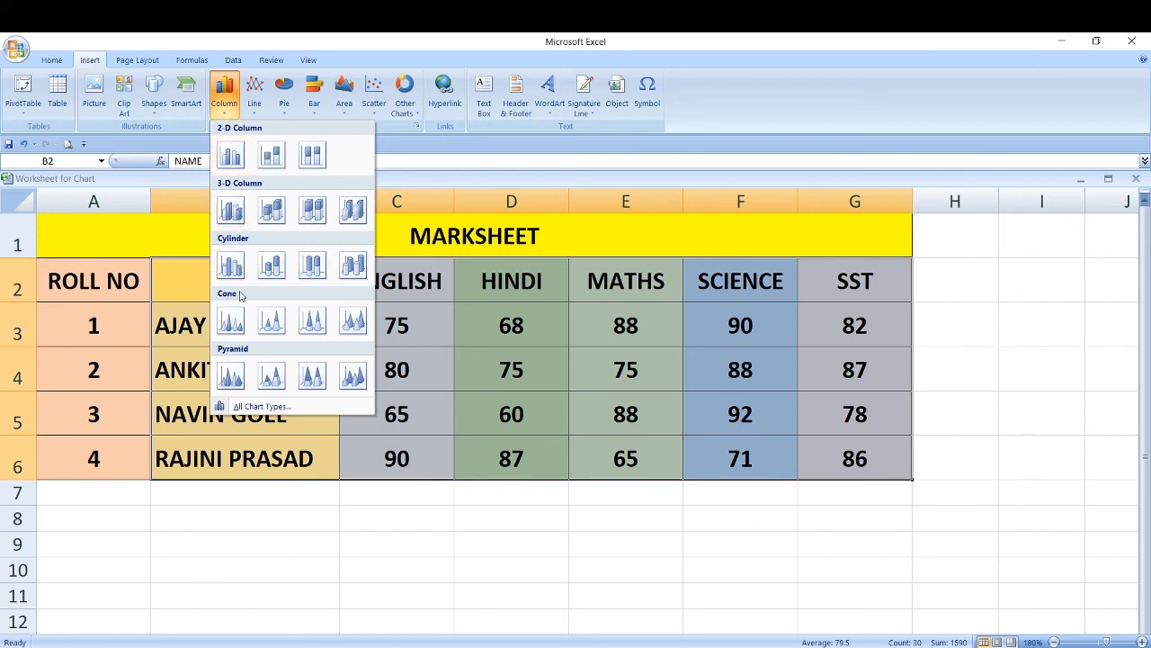
pyautogui.click(234, 212)
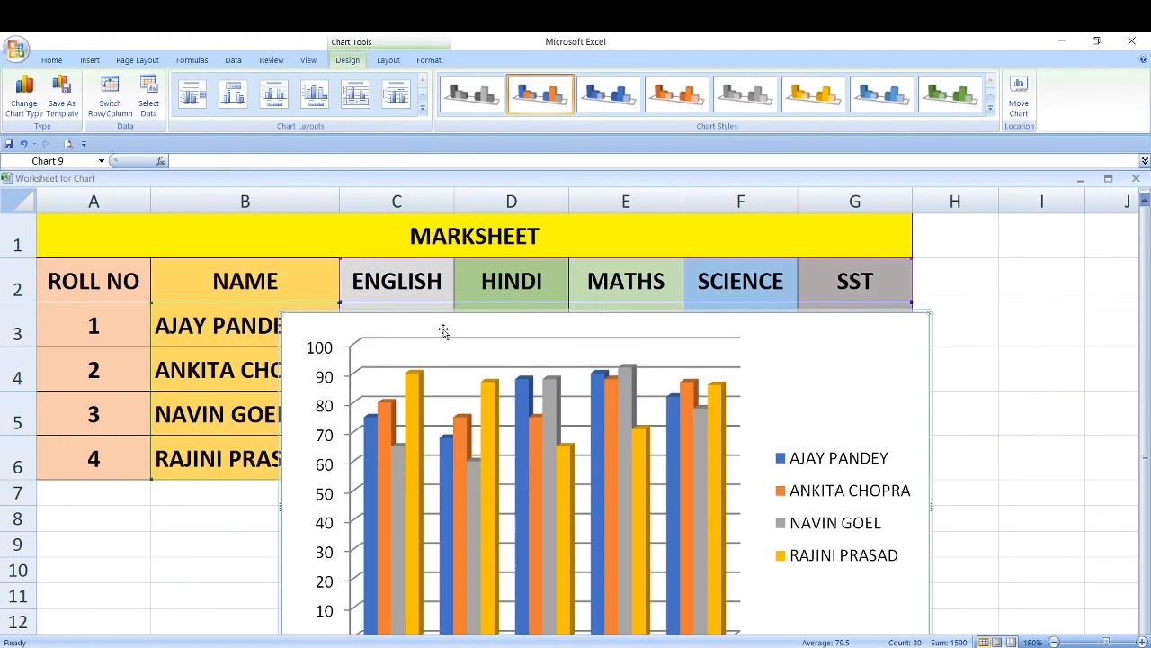
# Move the chart up over the marksheet table and widen it on both sides to span from column A to column I
pyautogui.moveTo(444, 328); pyautogui.dragTo(693, 257)
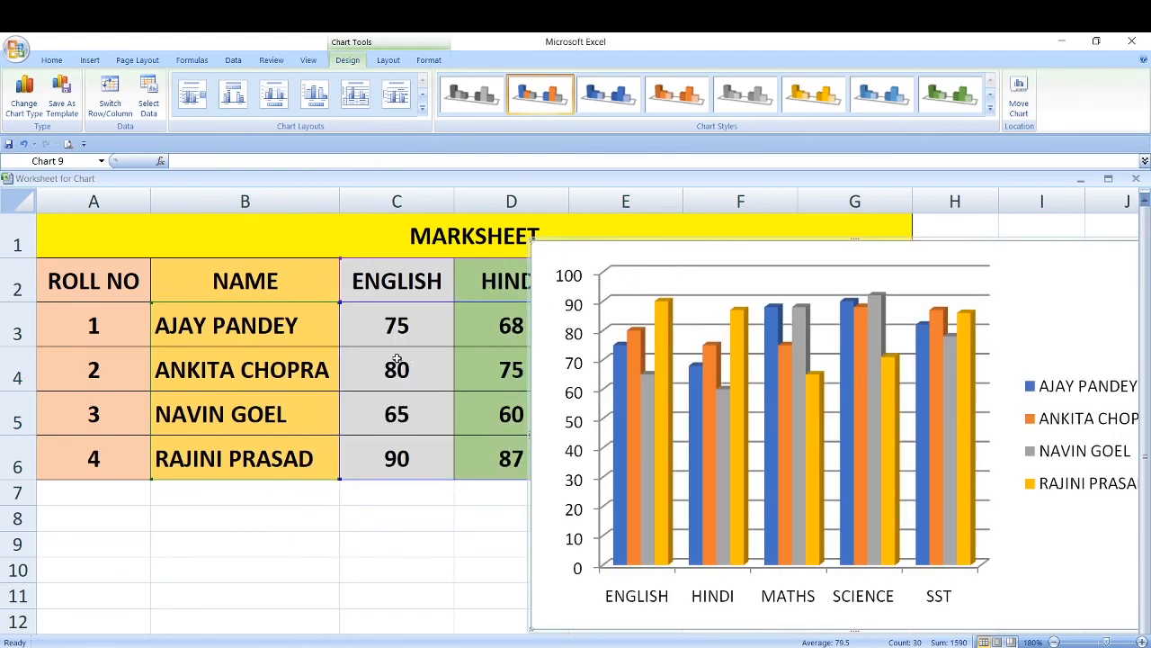
pyautogui.moveTo(658, 250); pyautogui.dragTo(271, 227)
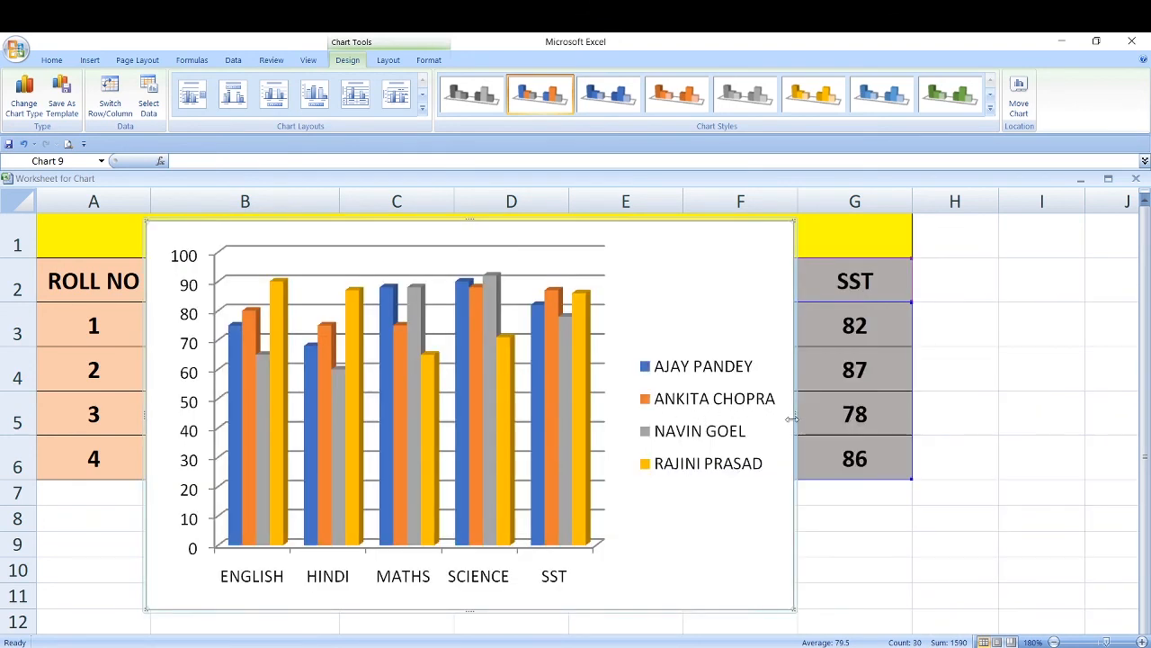
pyautogui.moveTo(795, 417); pyautogui.dragTo(1018, 449)
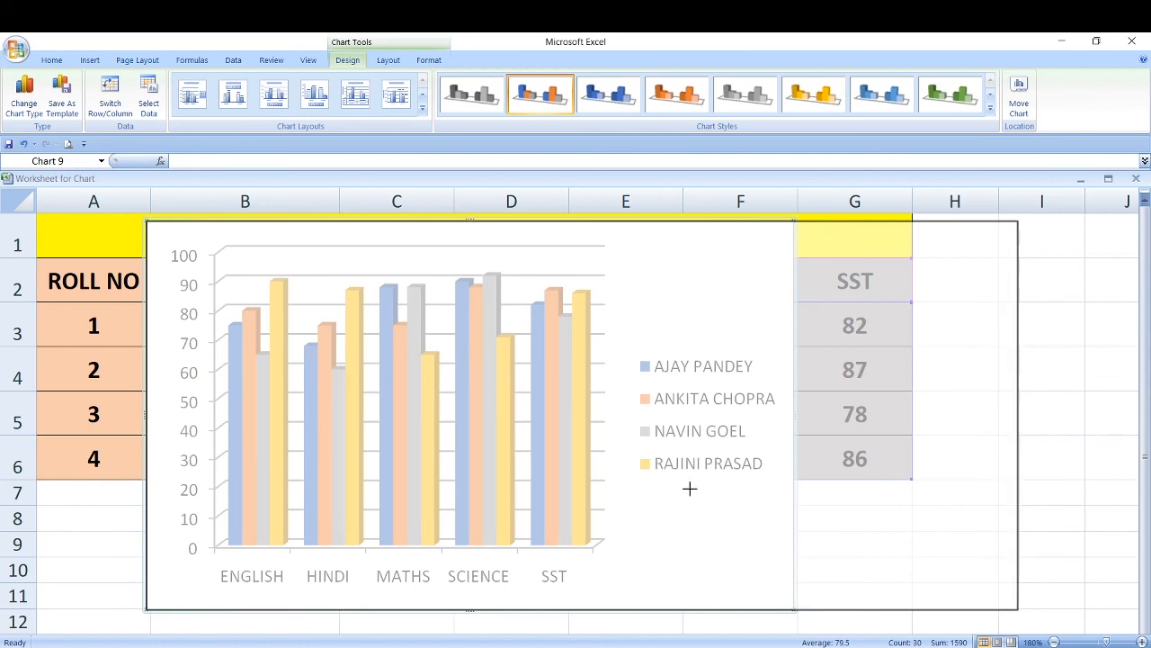
pyautogui.moveTo(155, 418); pyautogui.dragTo(79, 428)
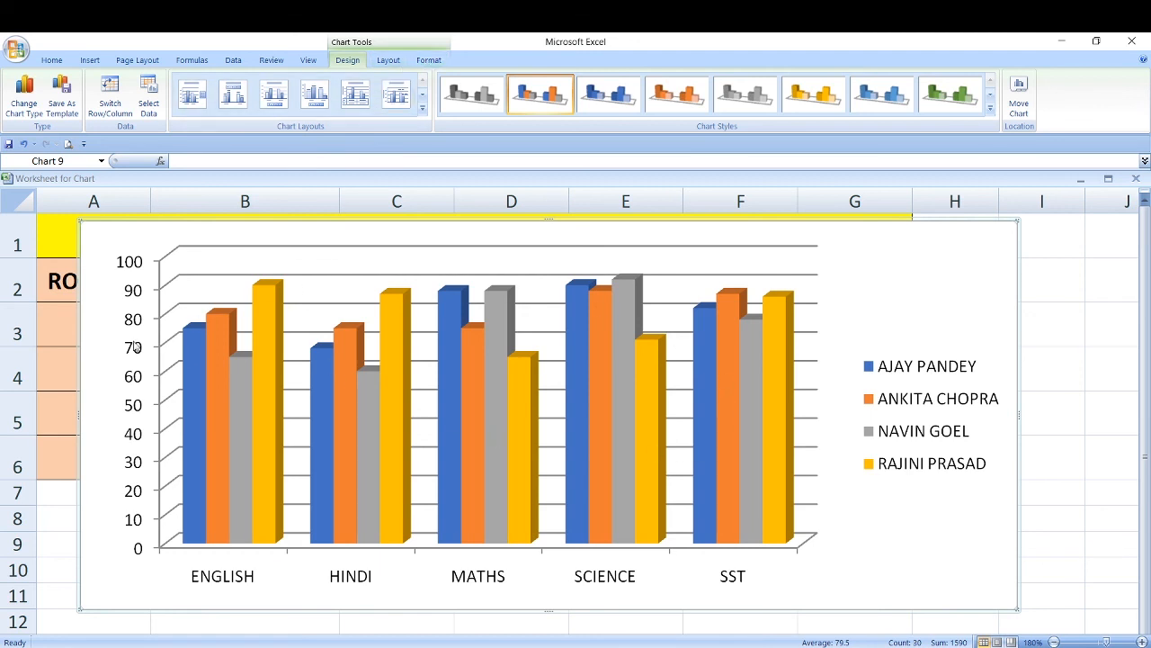
pyautogui.click(57, 379)
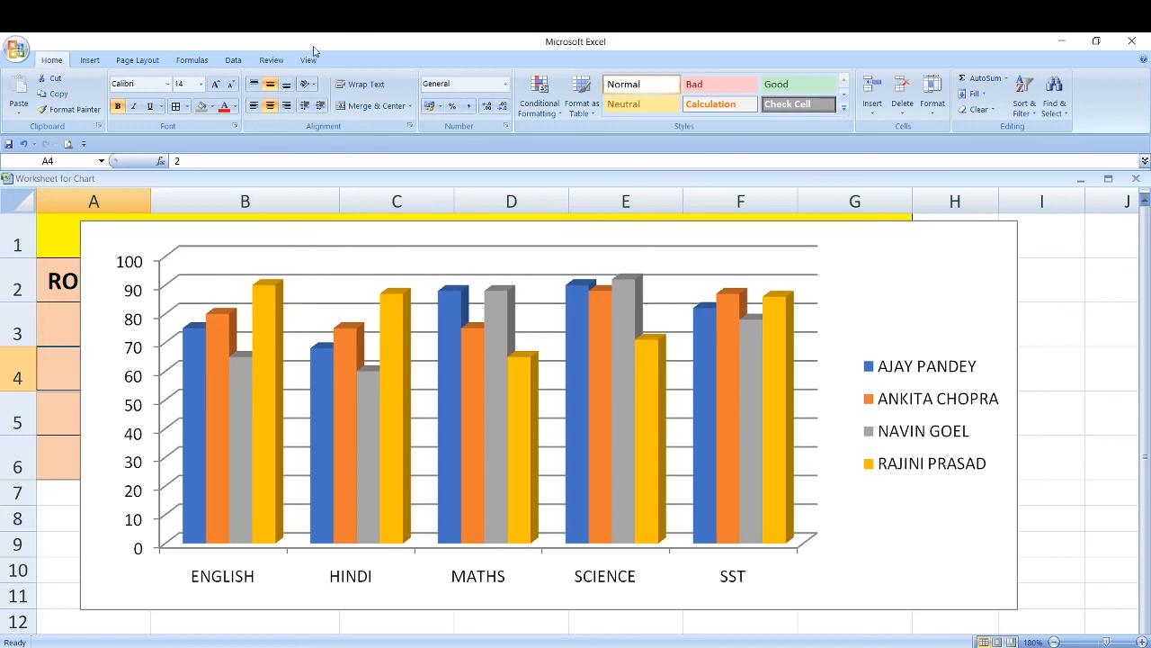
# Add a chart title above the chart reading "MARKSHEET OF CLASS VII"
pyautogui.click(480, 418)
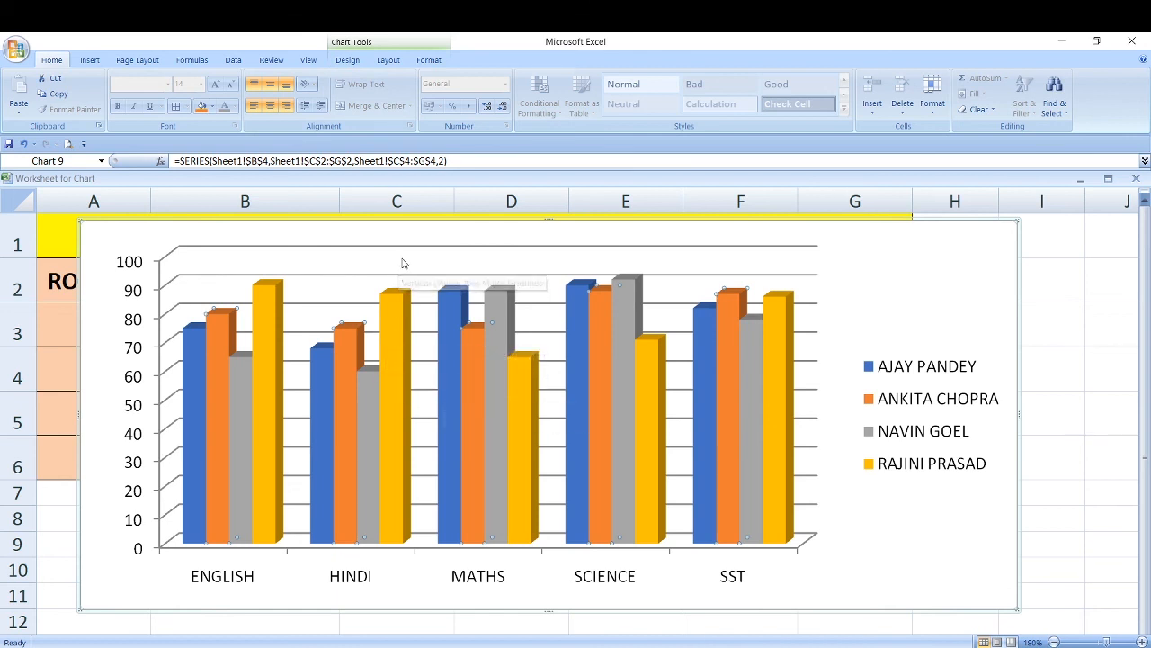
pyautogui.click(394, 63)
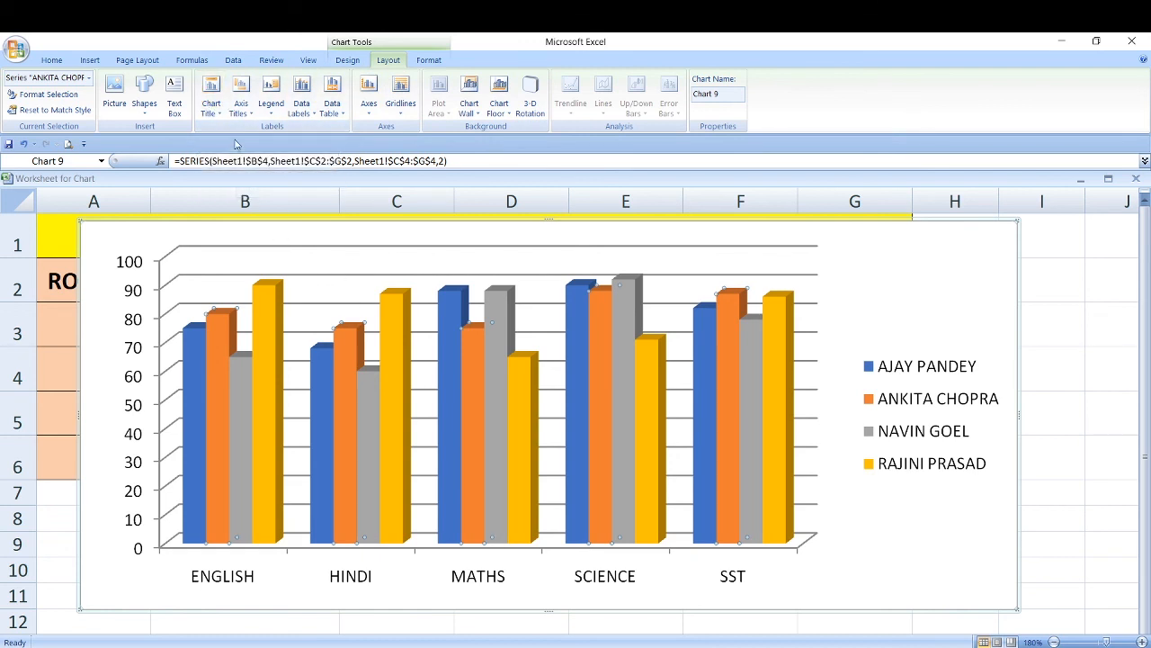
pyautogui.click(211, 99)
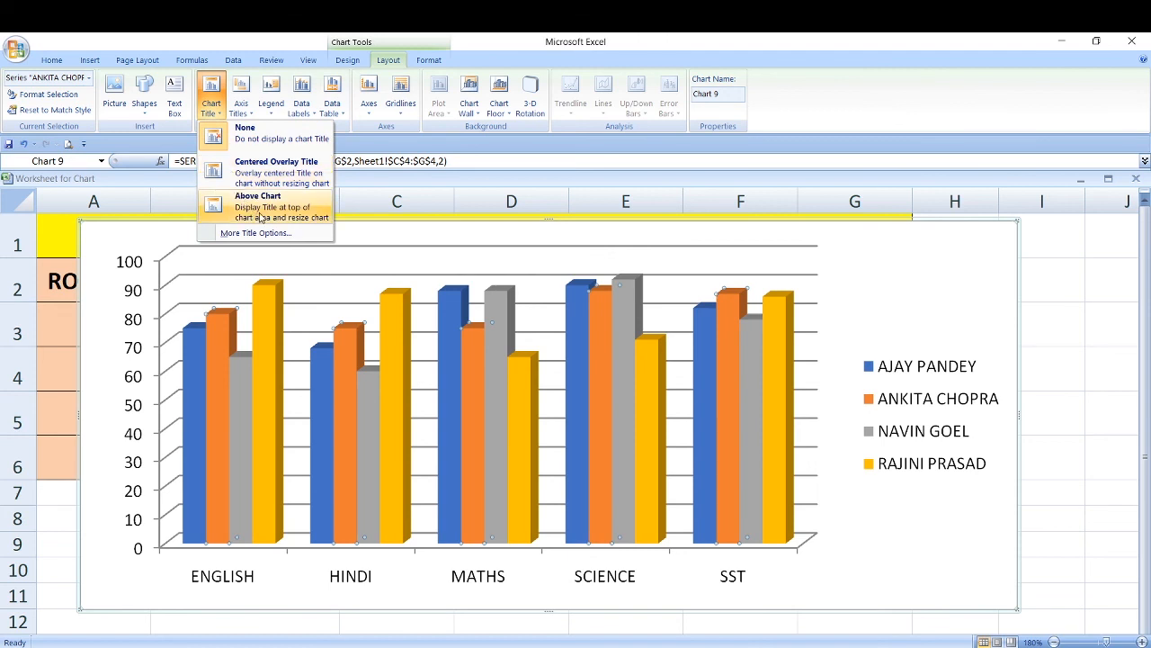
pyautogui.click(254, 208)
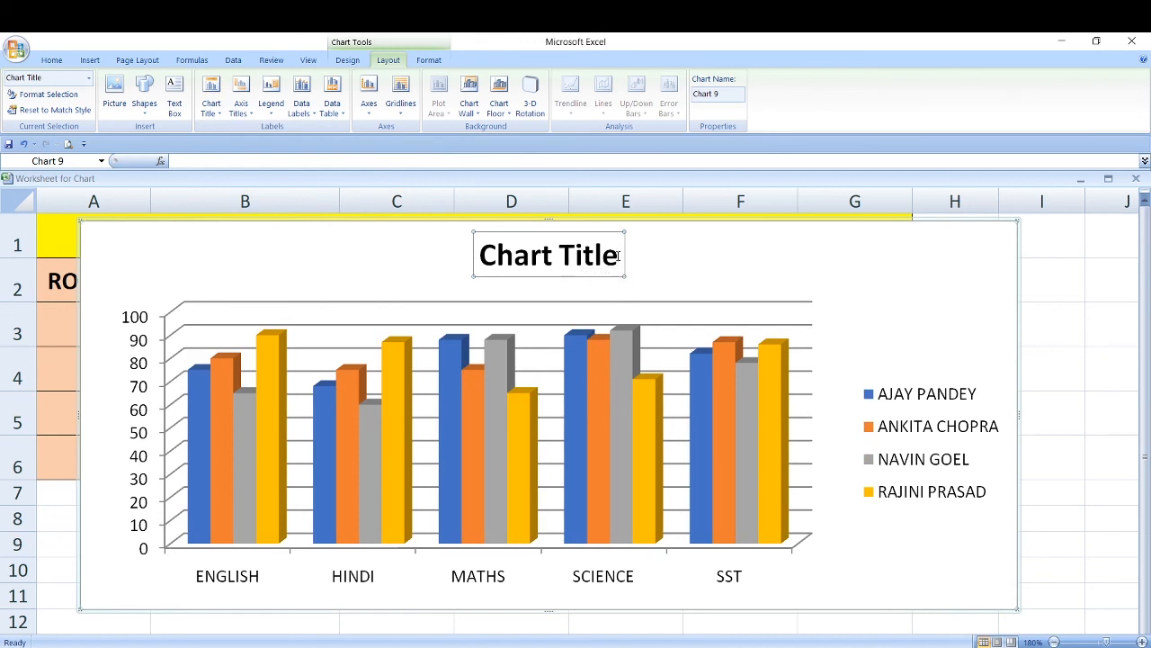
pyautogui.moveTo(619, 261); pyautogui.dragTo(478, 260)
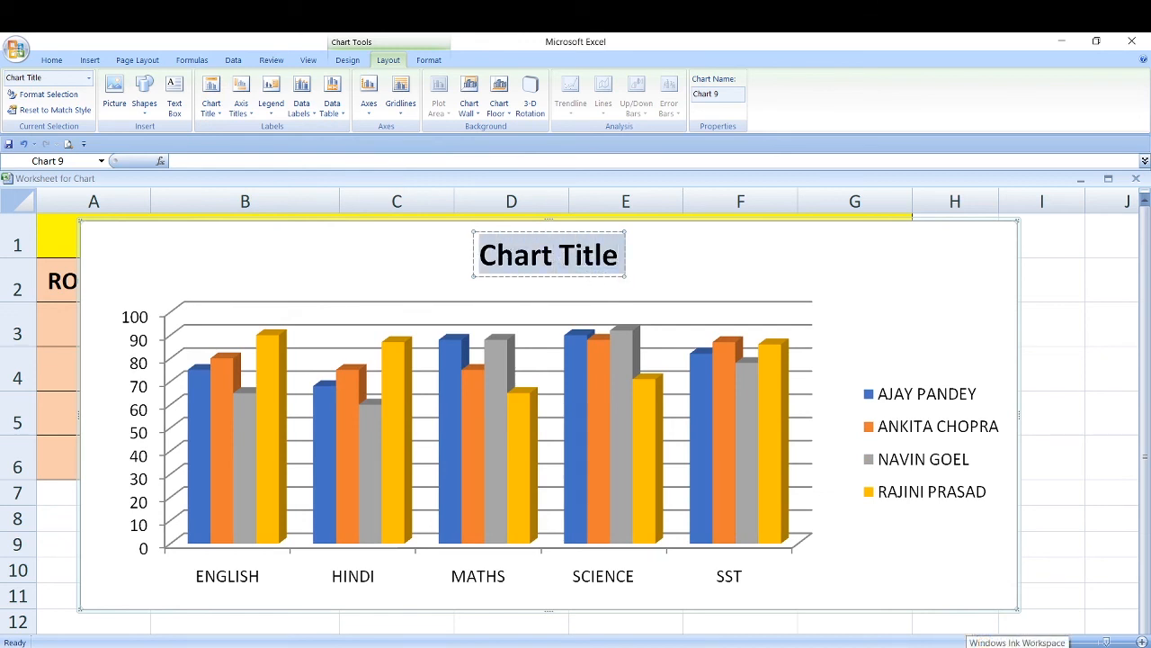
pyautogui.write('MARK')
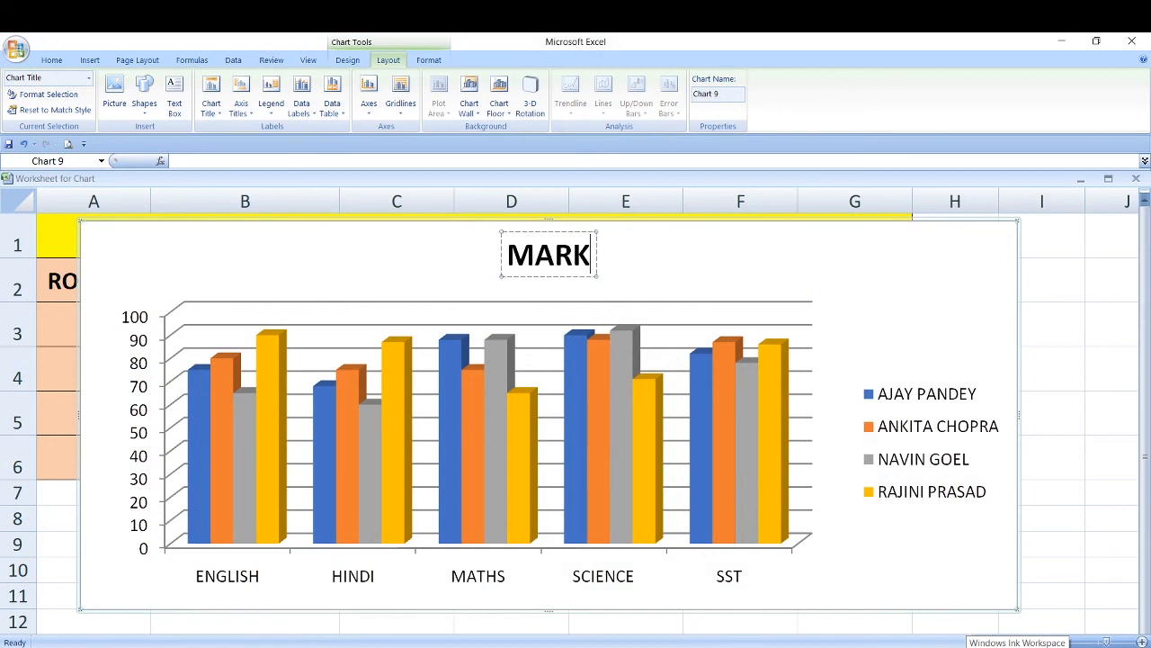
pyautogui.write('SHEET')
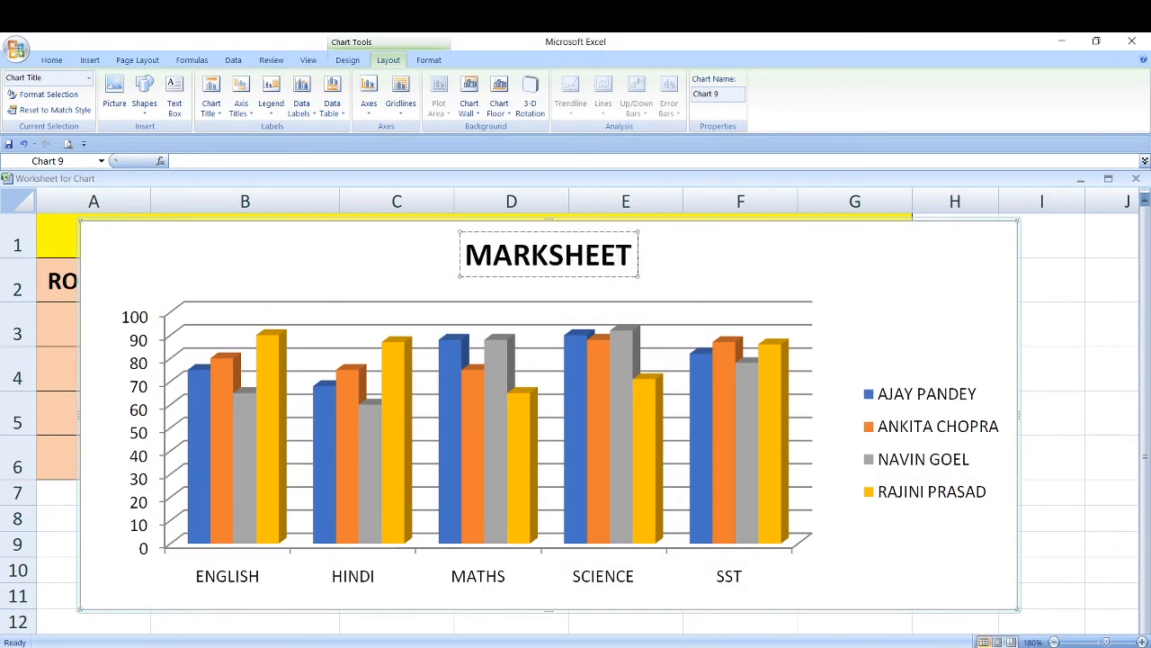
pyautogui.write(' OF C')
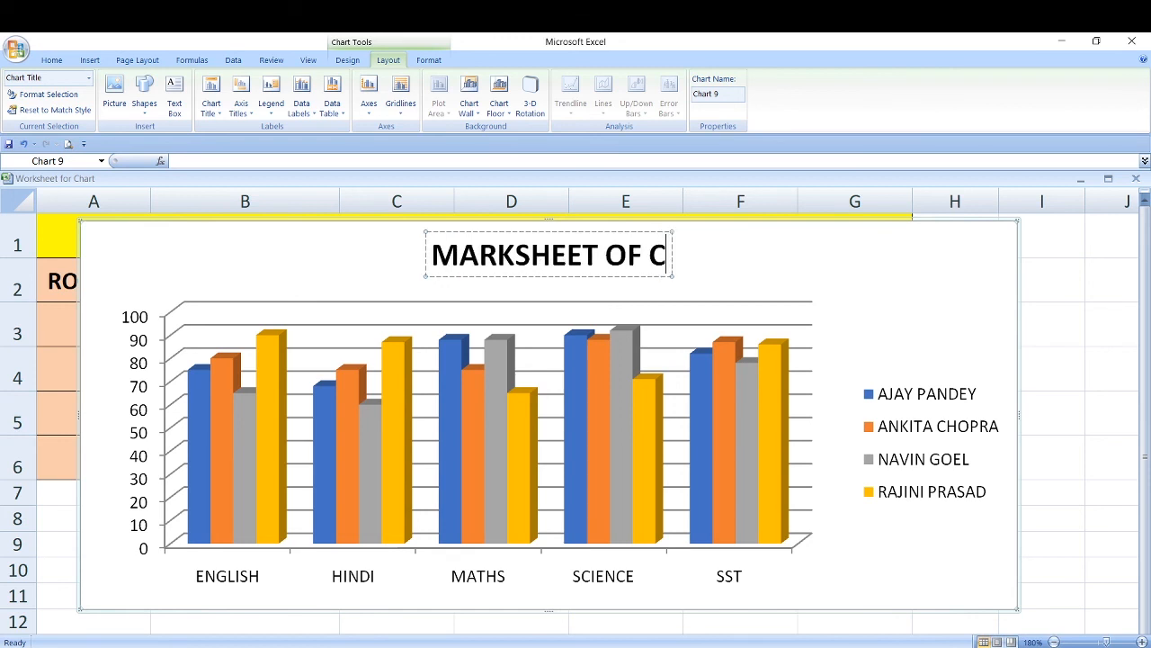
pyautogui.write('LASS VII')
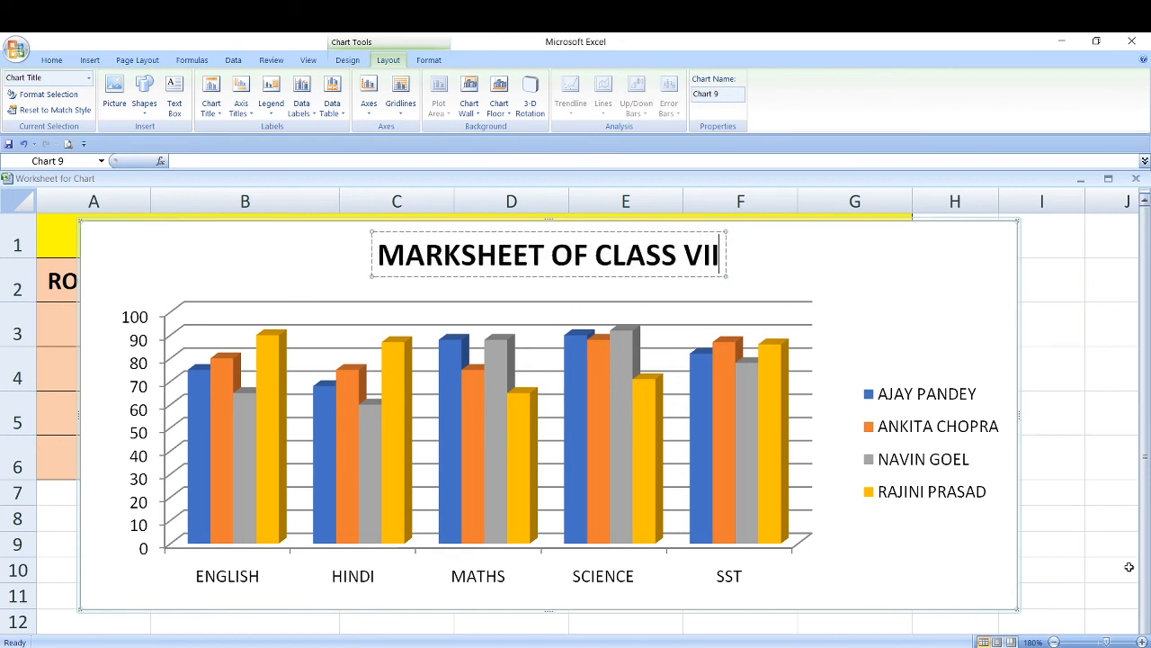
pyautogui.click(820, 276)
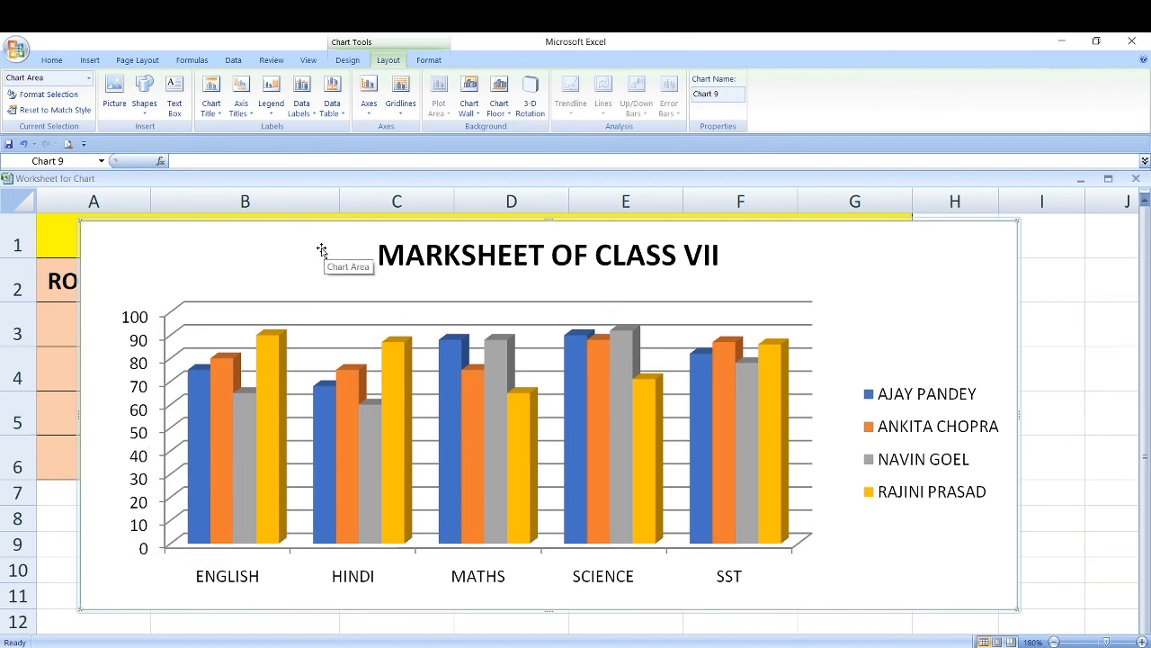
# Add a primary horizontal axis title below the axis reading "SUBJECTS"
pyautogui.click(245, 113)
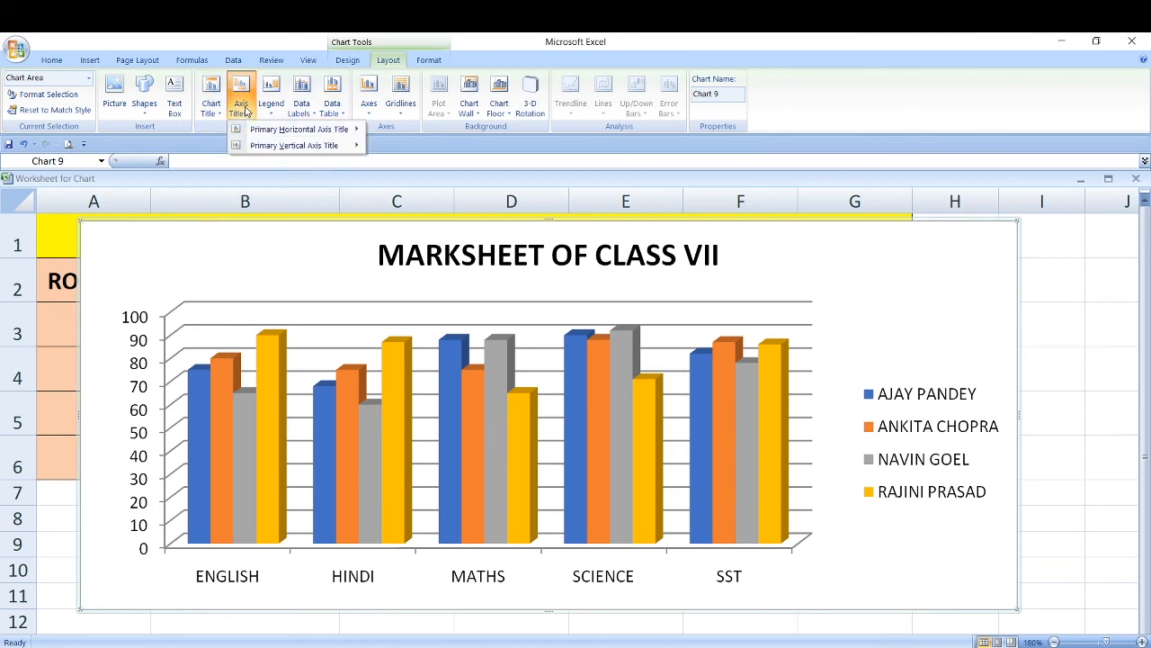
pyautogui.moveTo(250, 129)
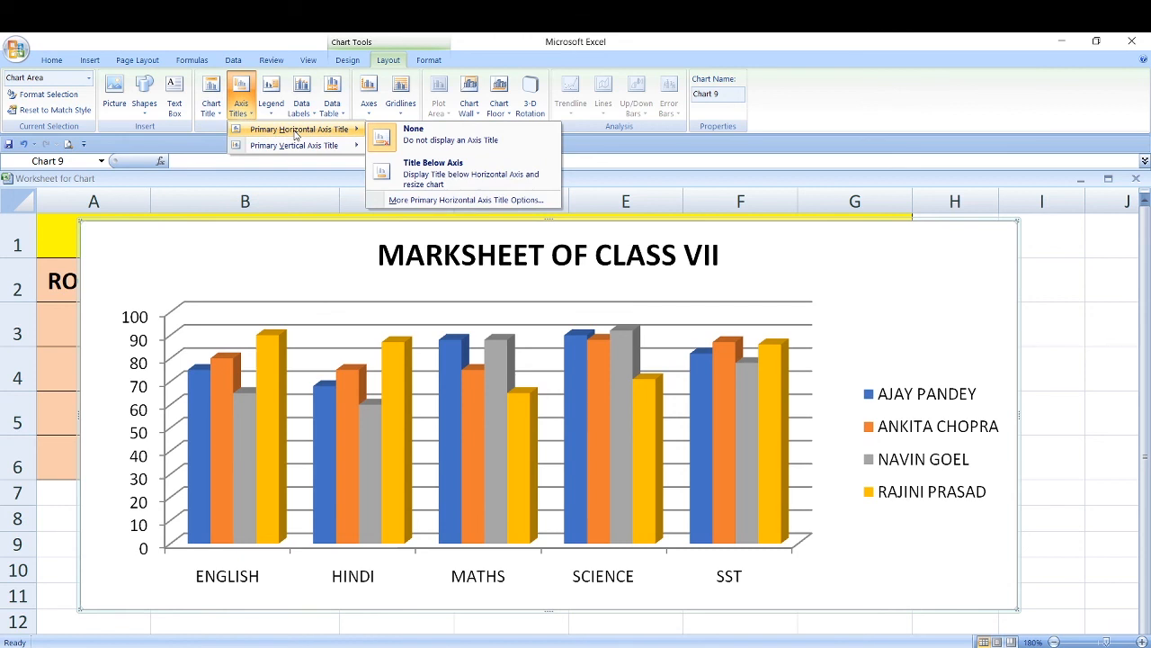
pyautogui.click(435, 176)
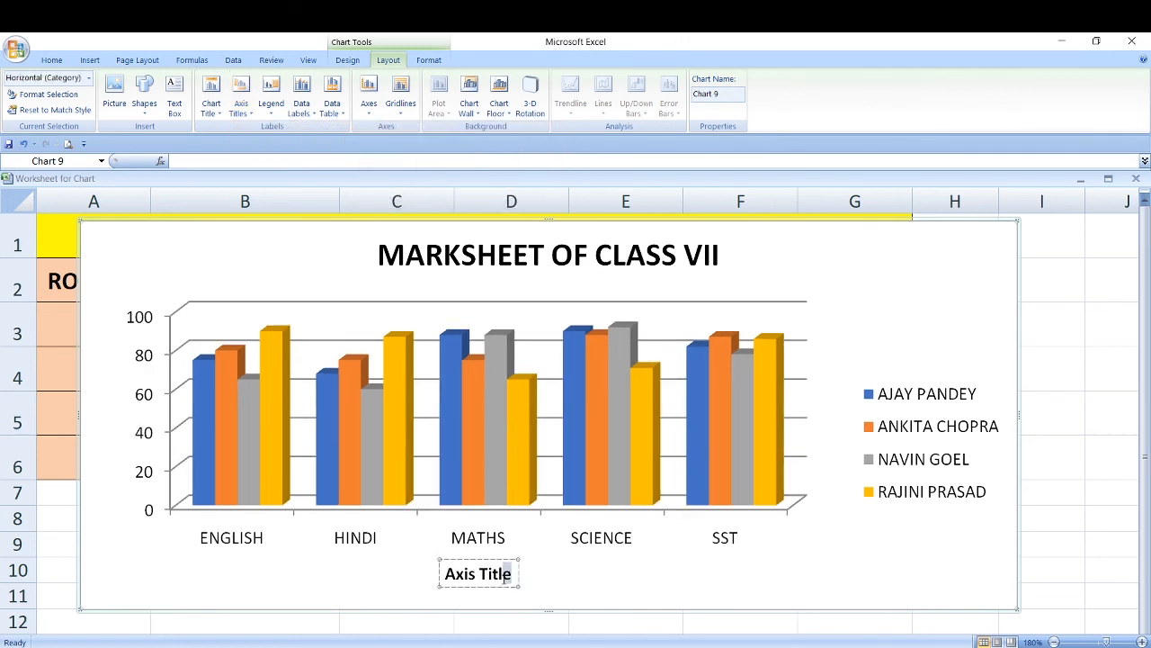
pyautogui.moveTo(513, 583); pyautogui.dragTo(463, 583)
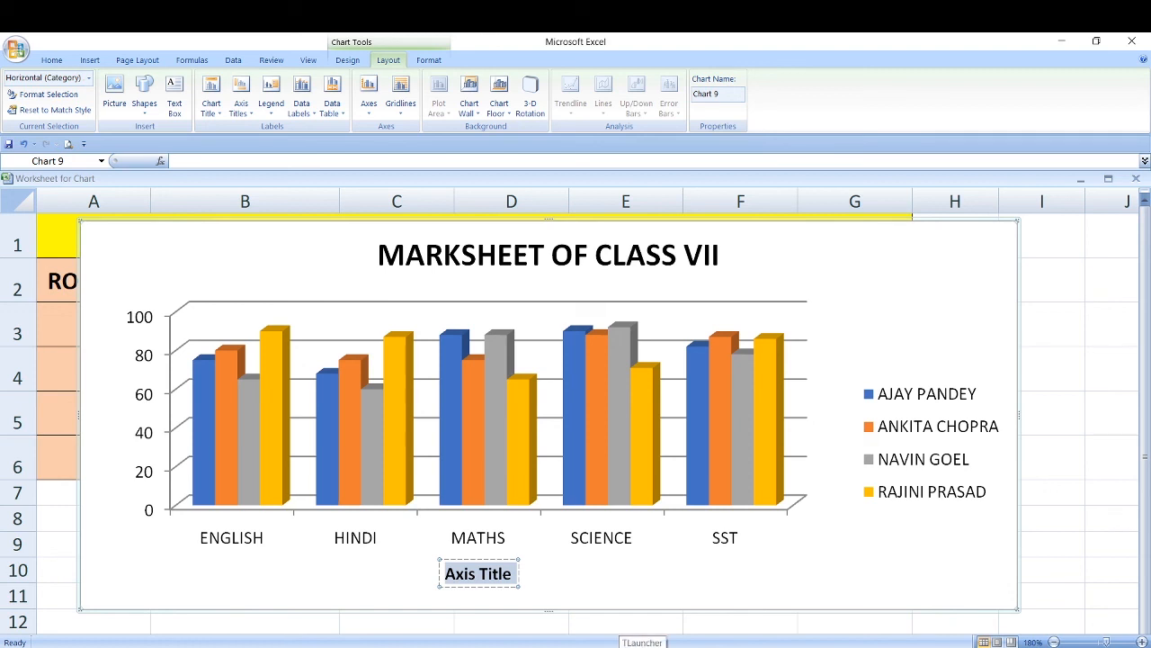
pyautogui.write('NA')
pyautogui.press('BackSpace')
pyautogui.press('BackSpace')
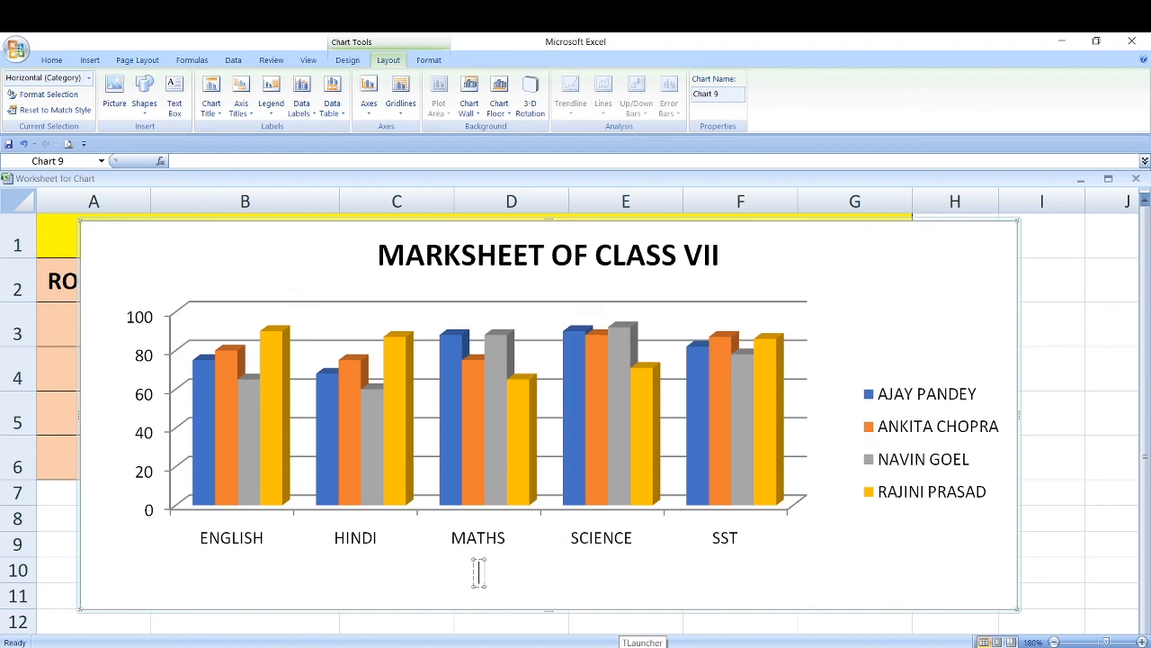
pyautogui.write('SUBJEC')
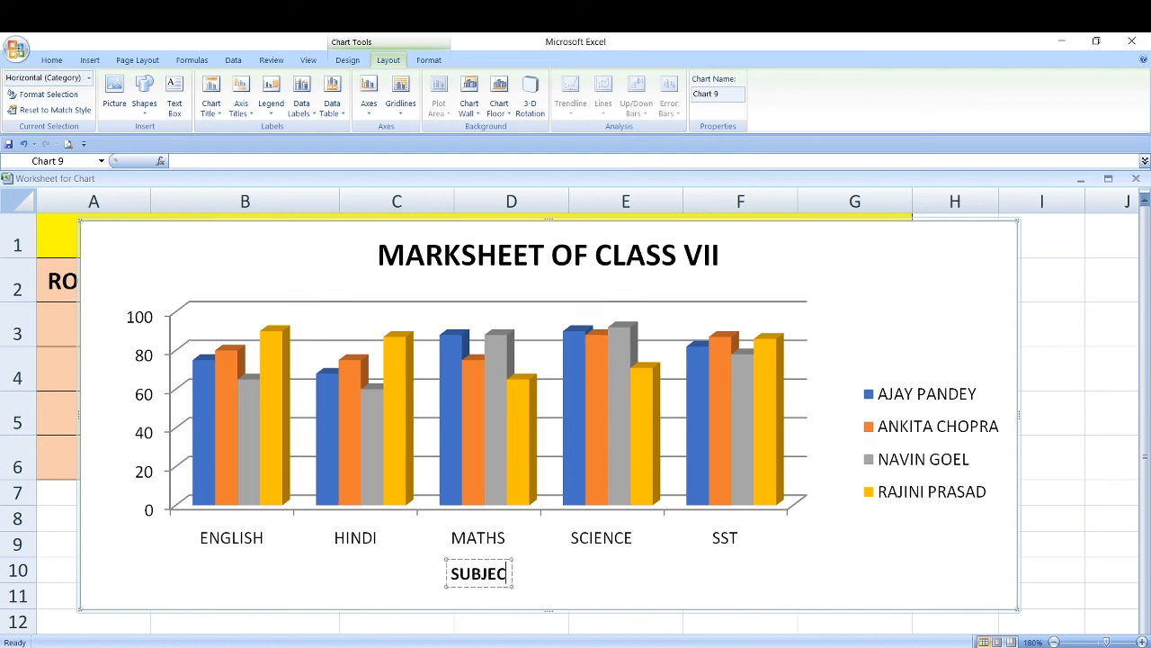
pyautogui.write('TS')
pyautogui.press('Return')
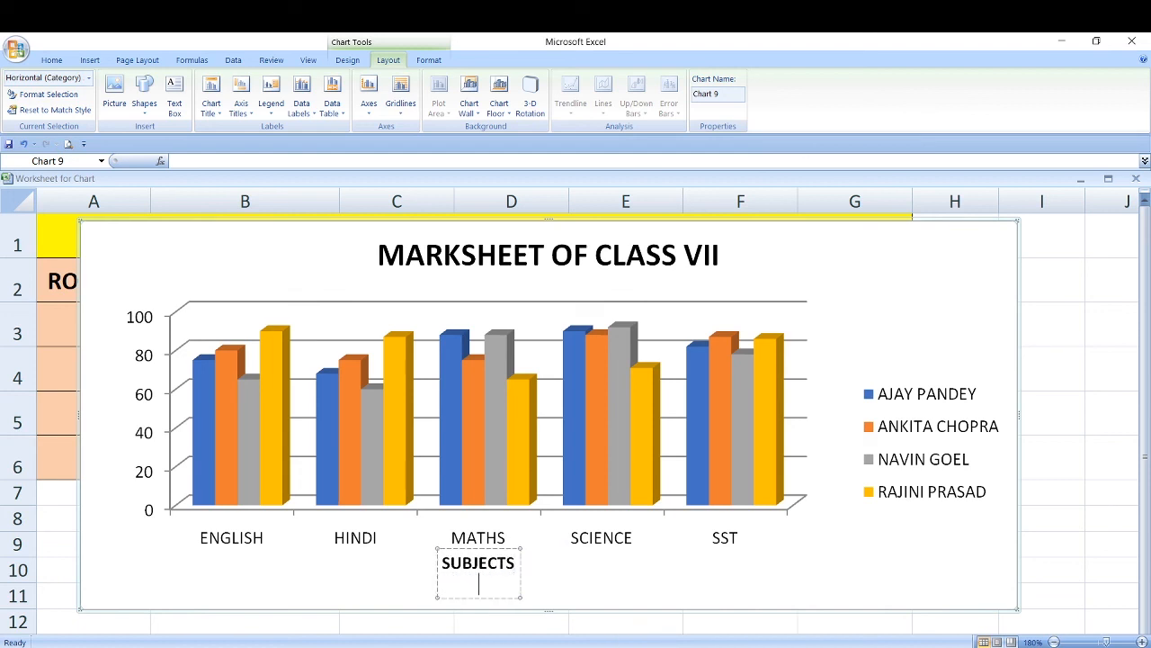
pyautogui.press('BackSpace')
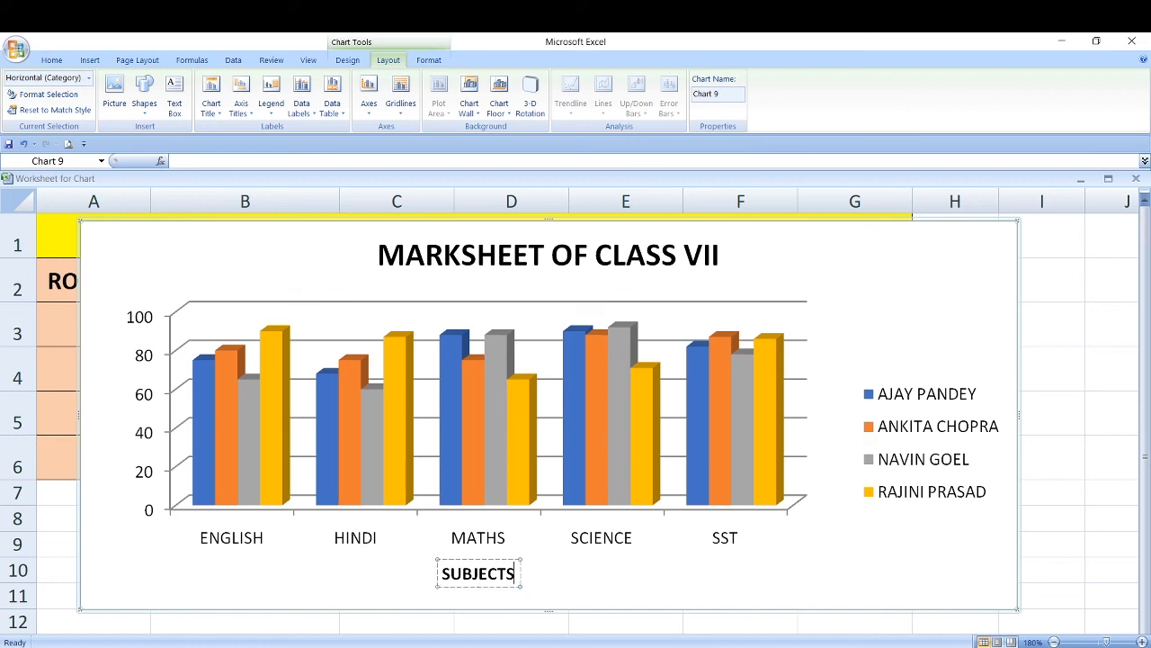
# Add a primary vertical axis title with vertical text reading "MARKS OBTAINED"
pyautogui.click(242, 115)
pyautogui.moveTo(288, 148)
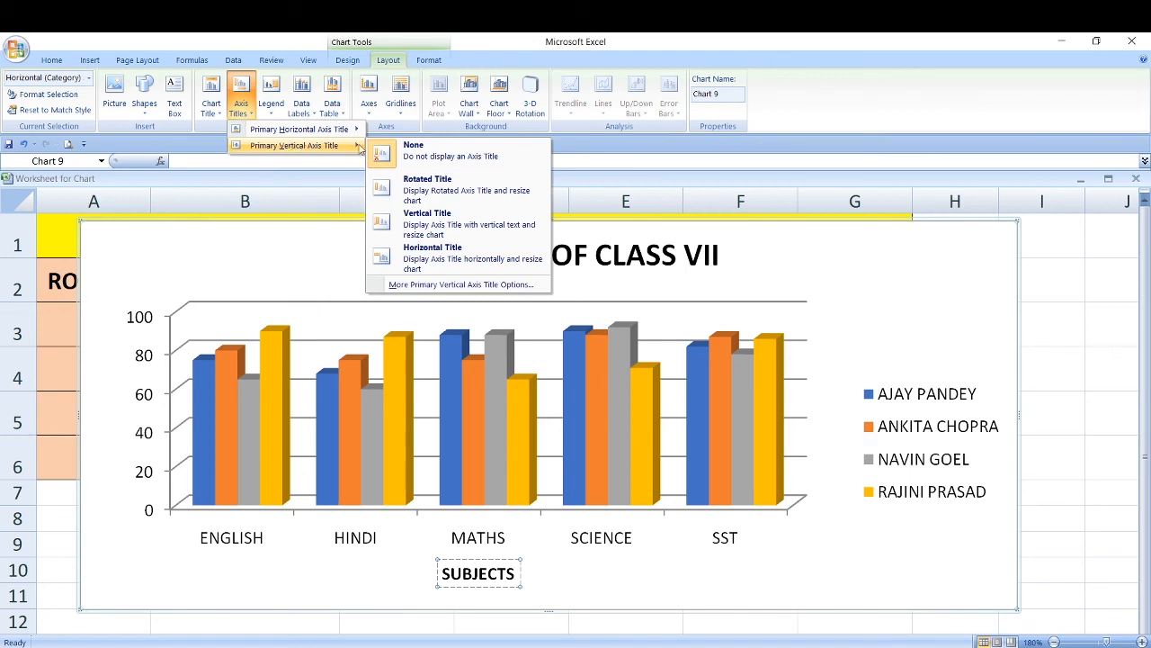
pyautogui.click(428, 220)
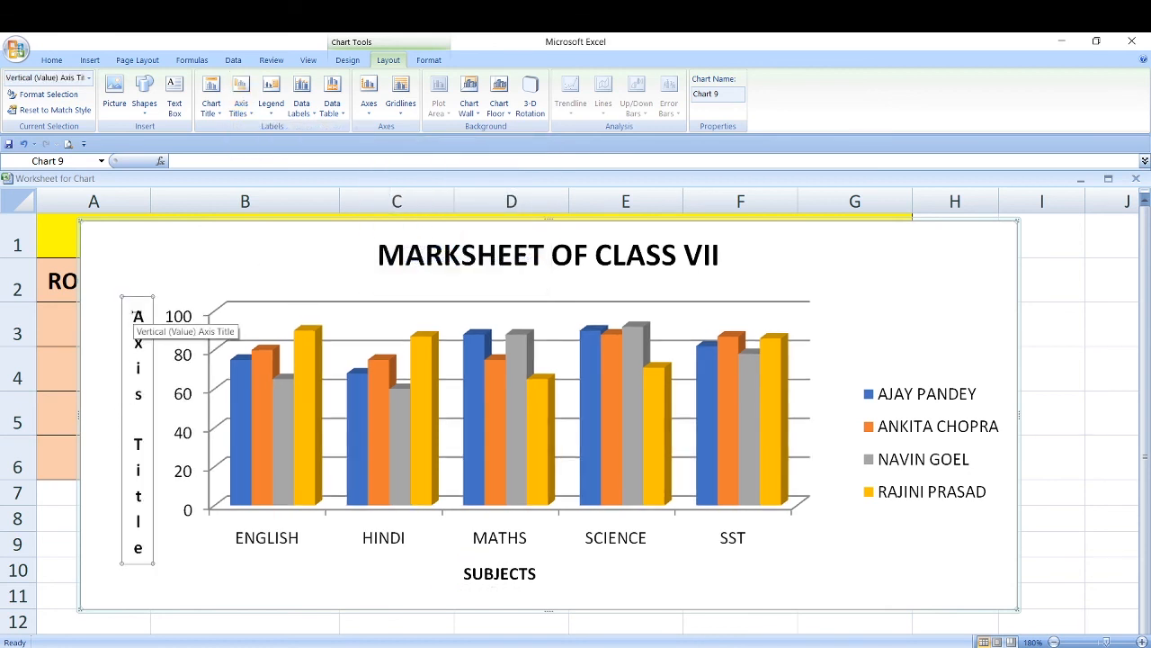
pyautogui.moveTo(138, 315); pyautogui.dragTo(140, 555)
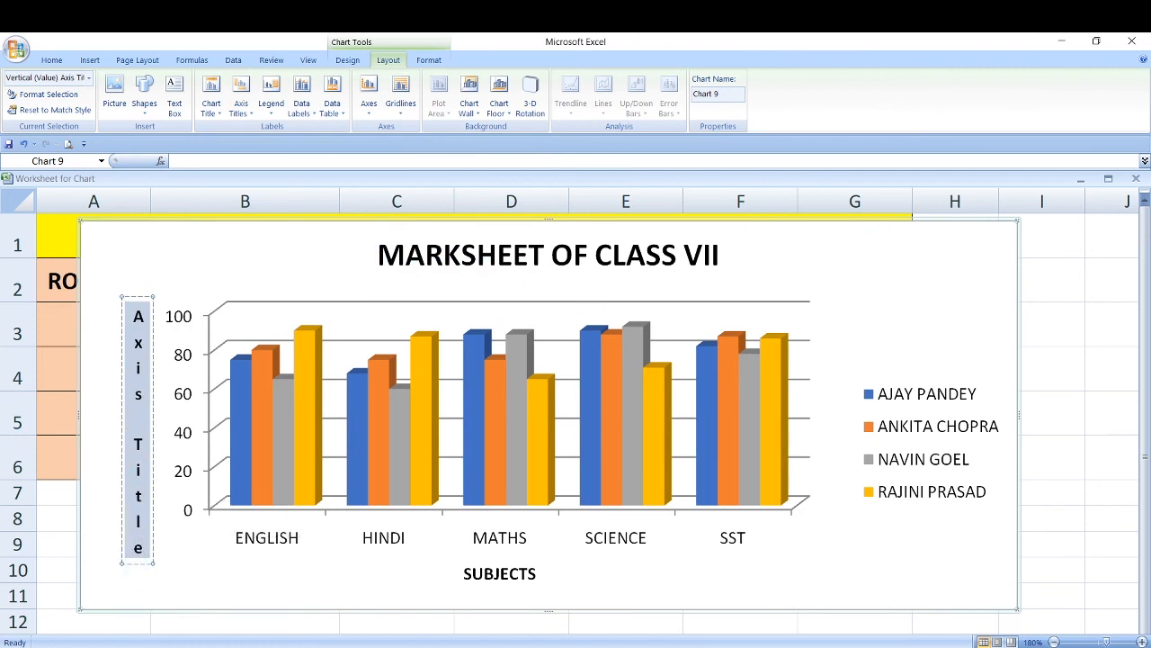
pyautogui.write('M')
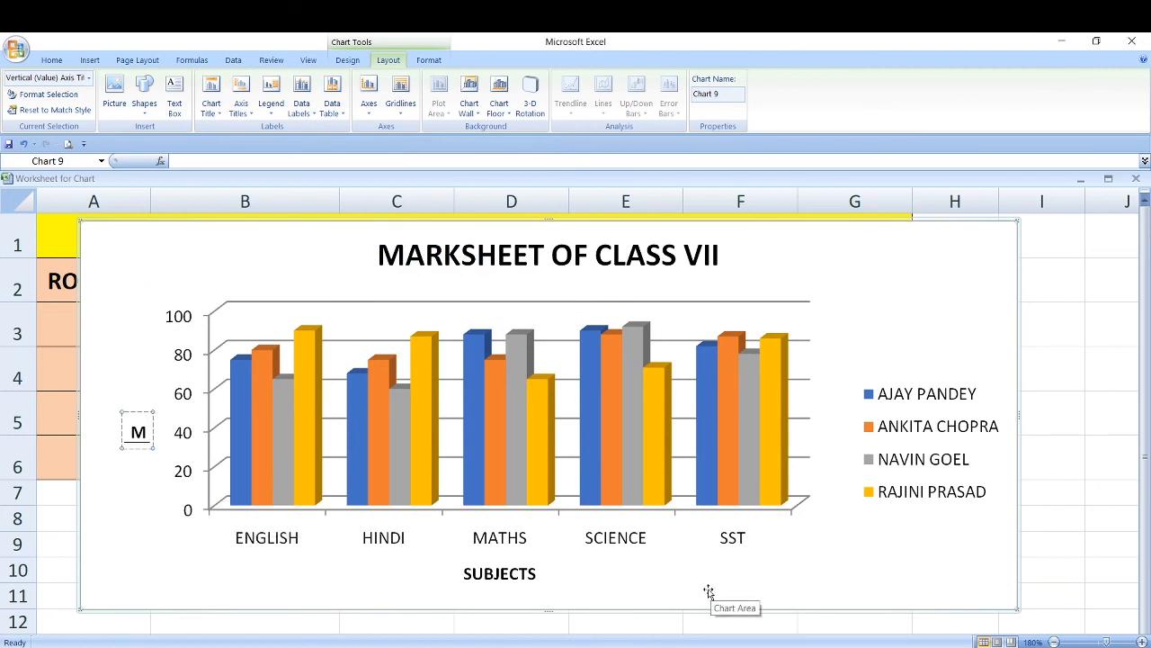
pyautogui.write('ARKS')
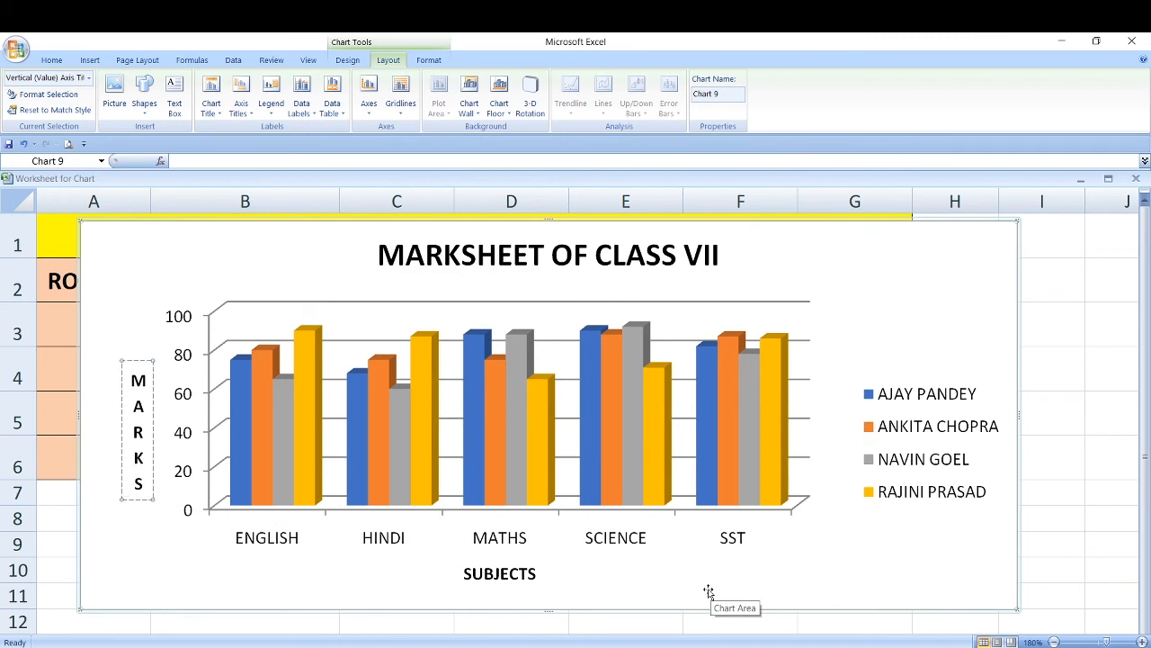
pyautogui.write(' OBTAINED')
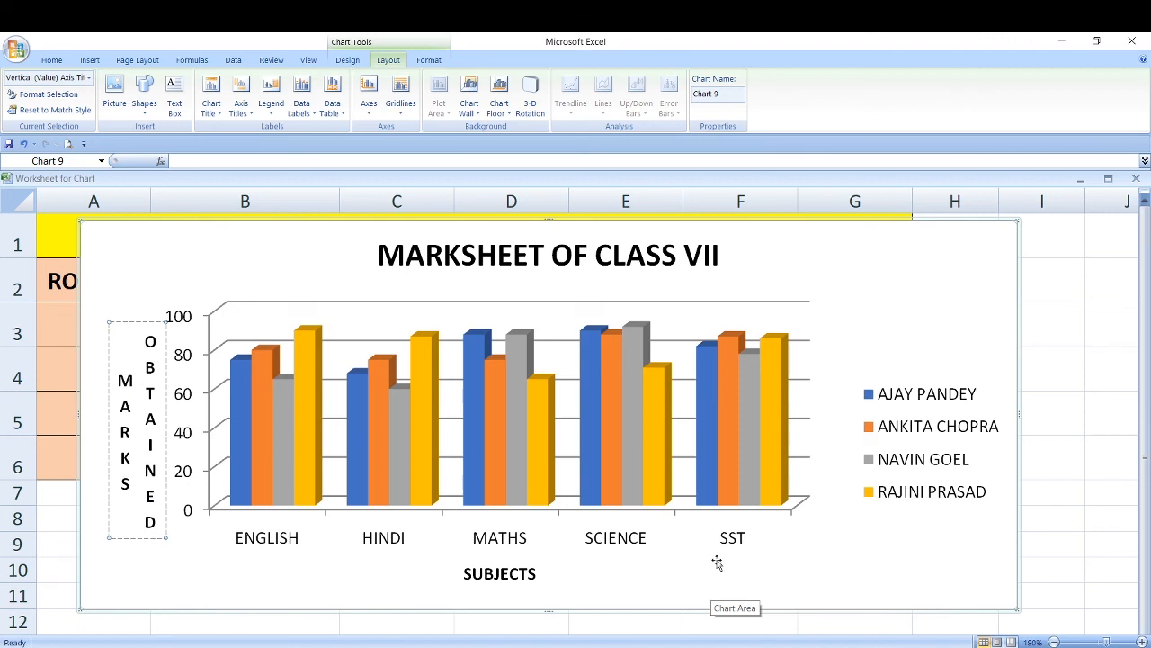
# Turn on data labels for all the columns in the chart
pyautogui.click(251, 584)
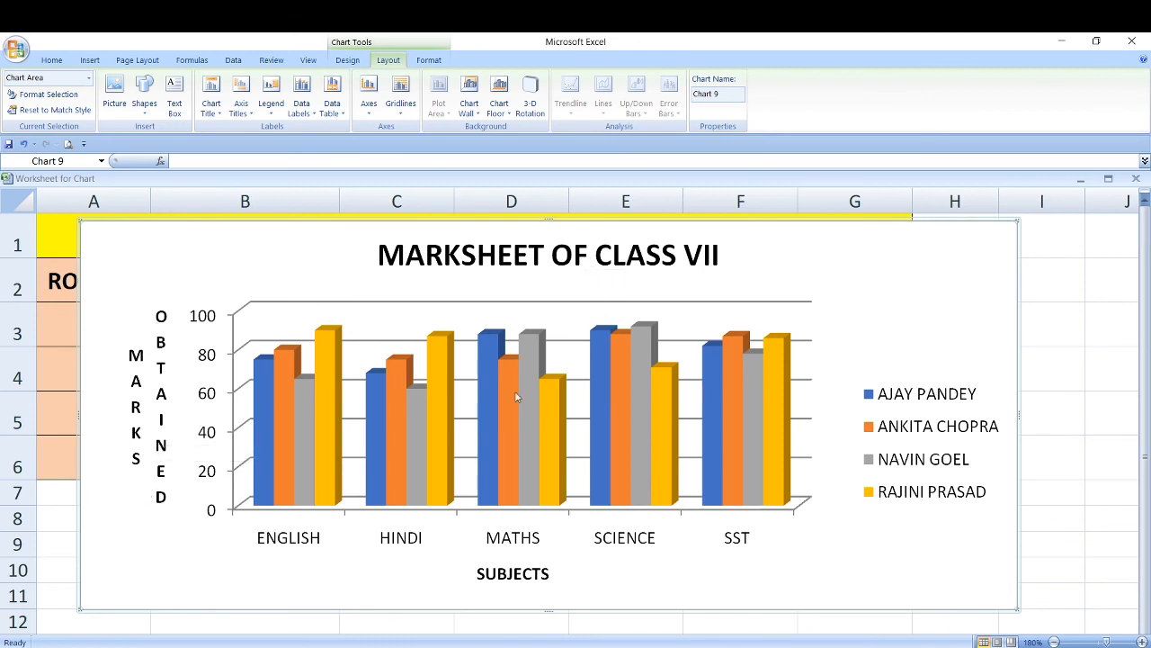
pyautogui.moveTo(282, 378)
pyautogui.moveTo(284, 414)
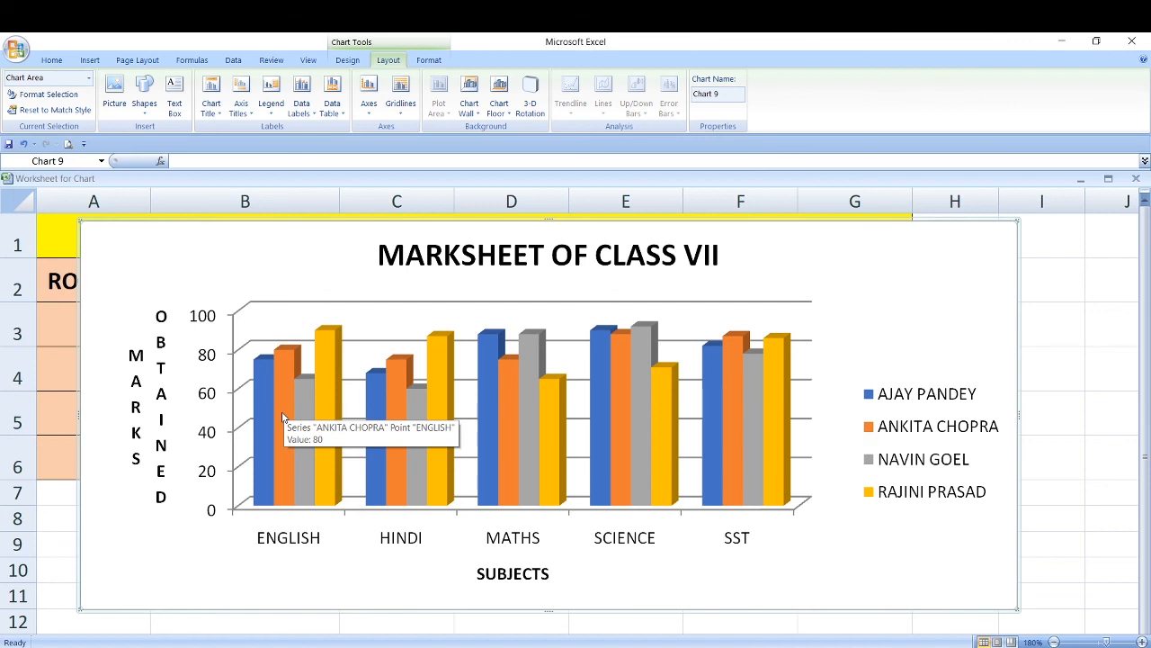
pyautogui.click(309, 117)
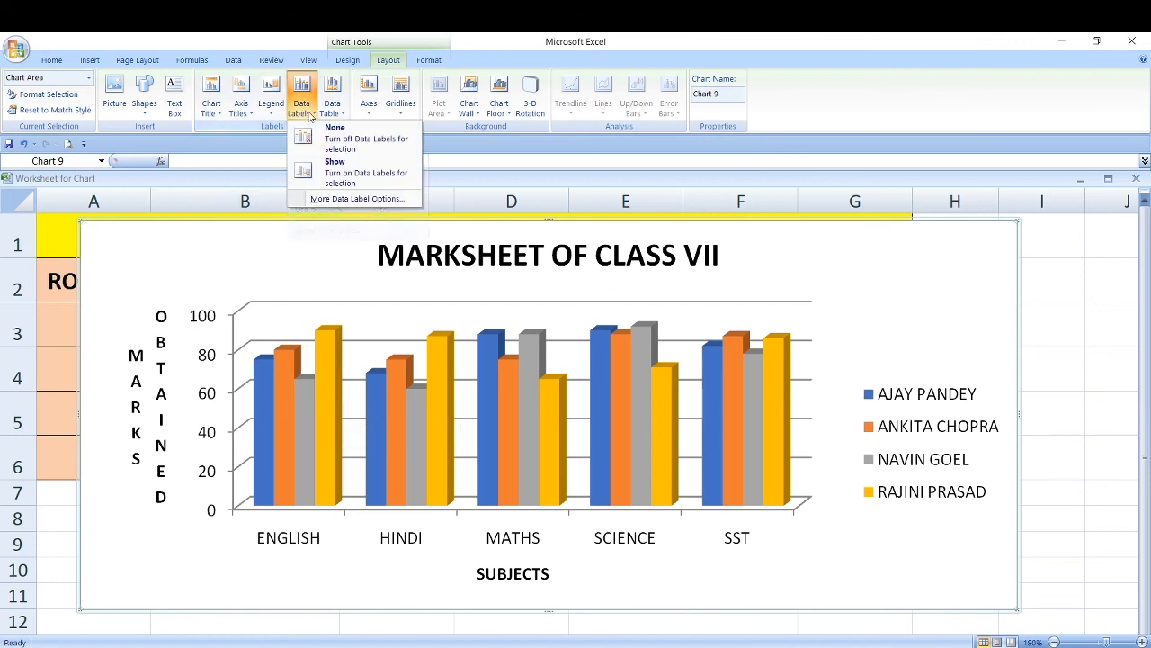
pyautogui.click(340, 178)
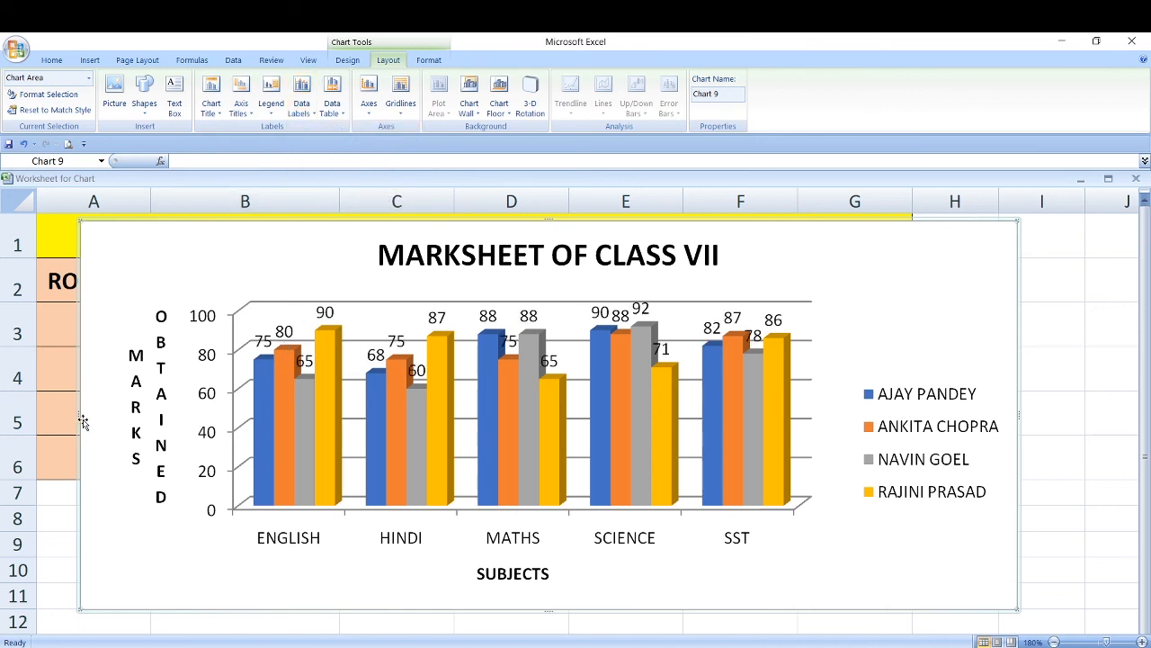
# Widen the chart slightly on both sides and shift it a little down and to the right over the marksheet table
pyautogui.moveTo(79, 418); pyautogui.dragTo(45, 423)
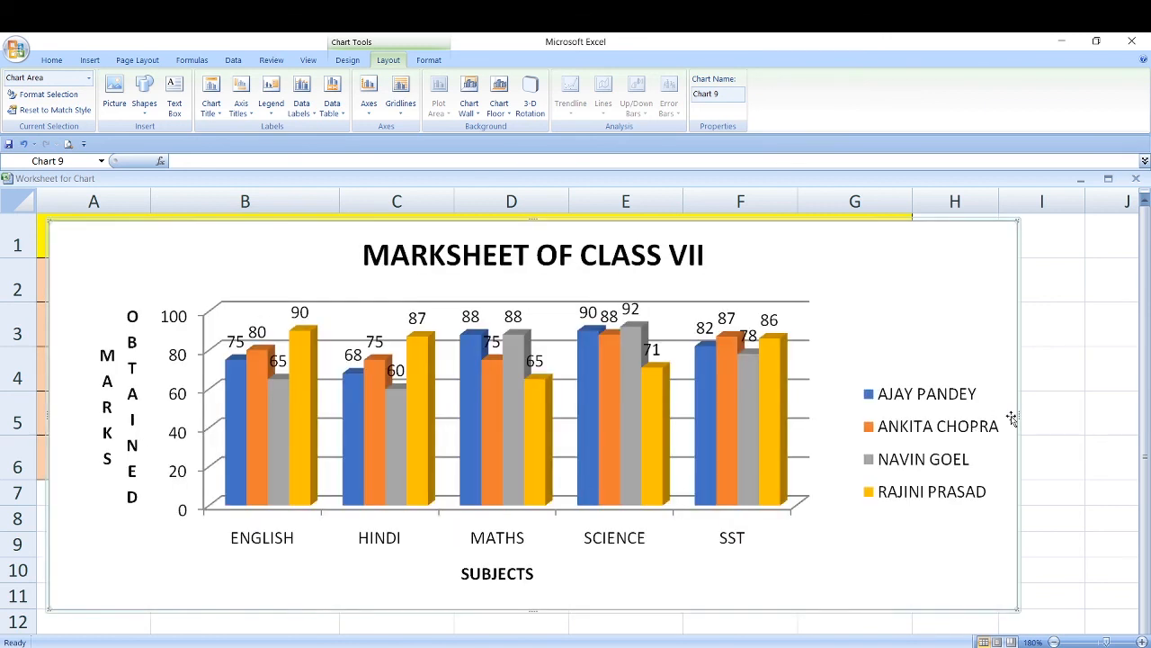
pyautogui.moveTo(1018, 416); pyautogui.dragTo(1070, 423)
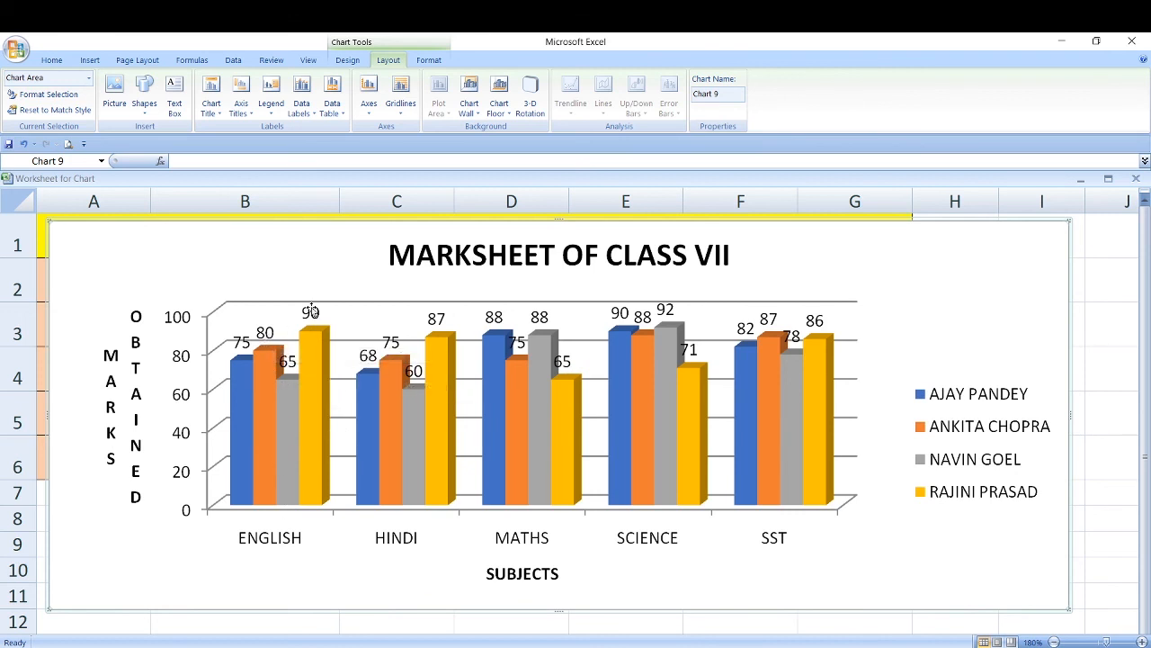
pyautogui.moveTo(306, 399)
pyautogui.moveTo(330, 263)
pyautogui.mouseDown()
pyautogui.moveTo(343, 430)
pyautogui.moveTo(347, 254)
pyautogui.moveTo(346, 270)
pyautogui.mouseUp()
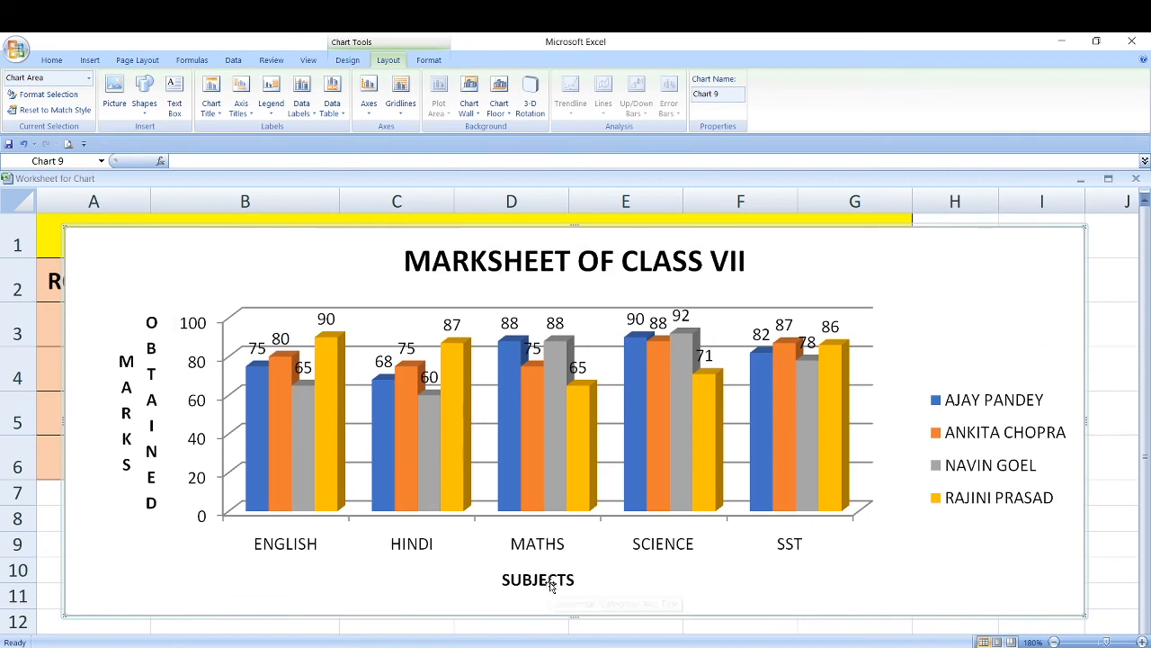
# Try a data table without legend keys below the chart, and set the data table back to none
pyautogui.click(338, 112)
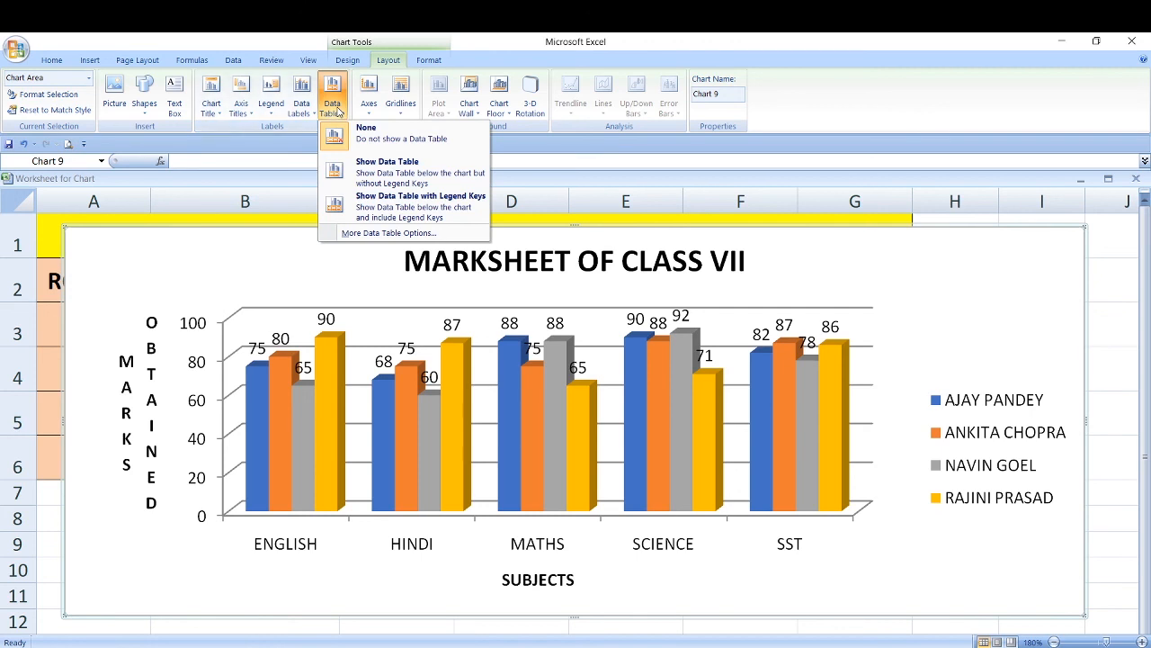
pyautogui.click(366, 179)
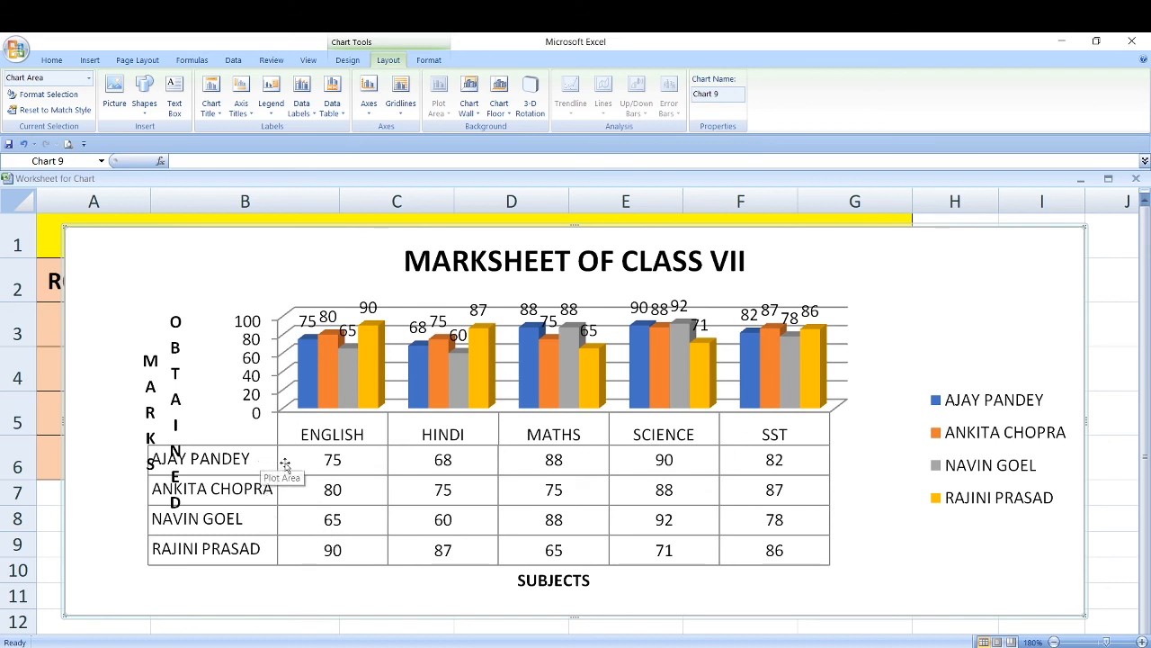
pyautogui.click(337, 112)
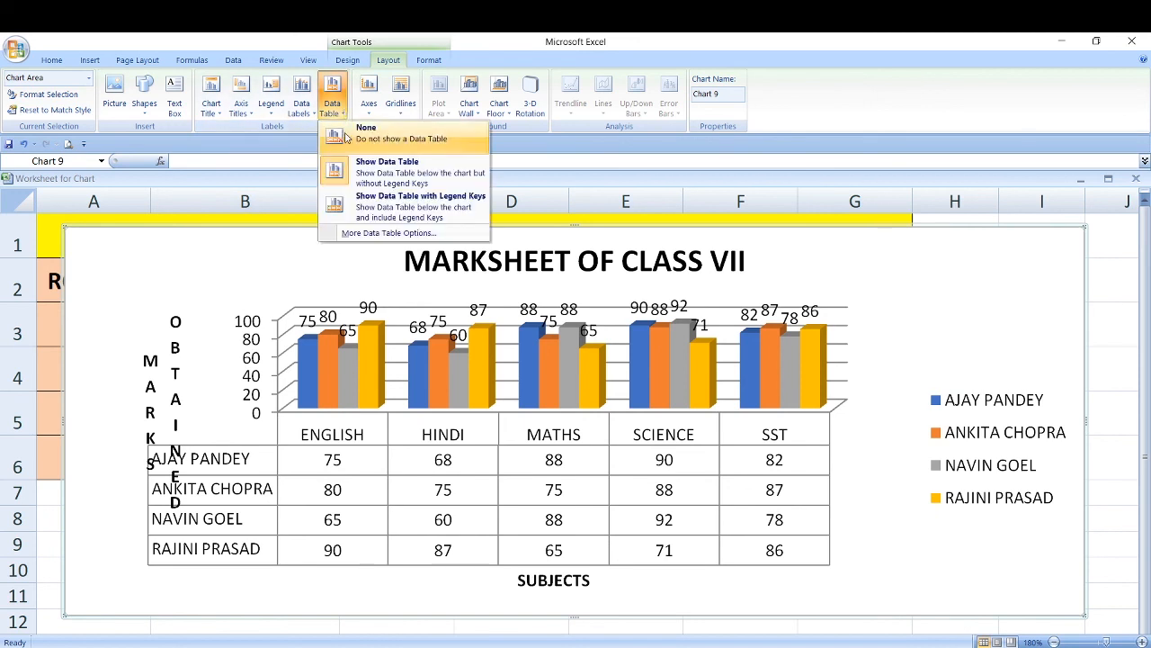
pyautogui.click(362, 142)
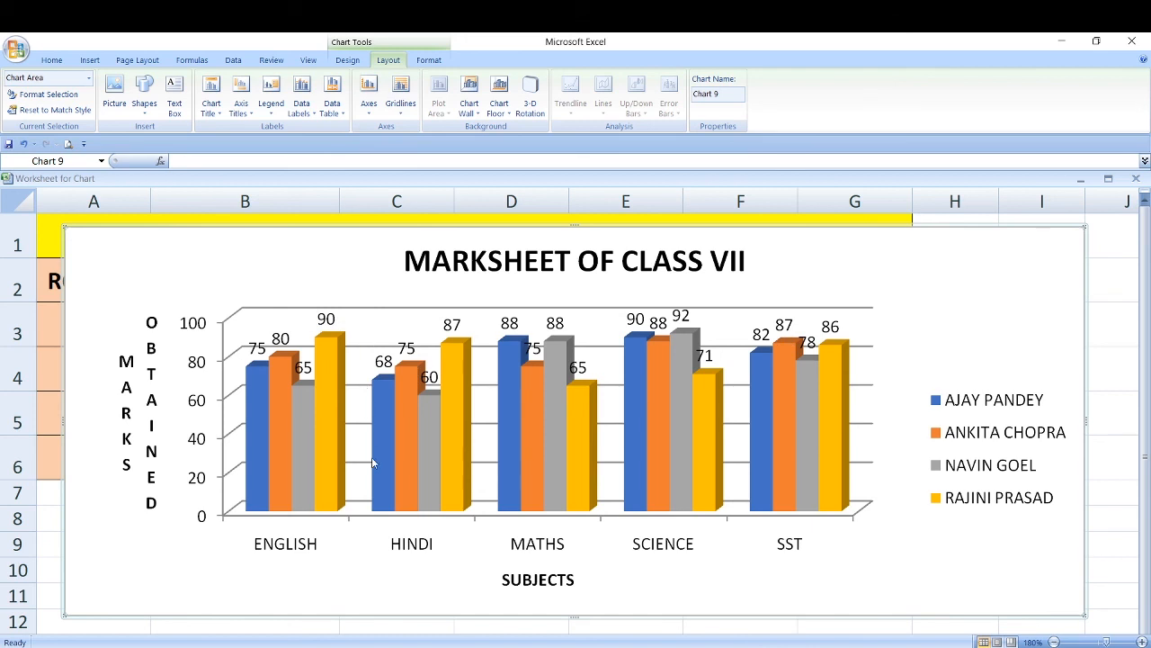
# Add minor primary horizontal gridlines and both major and minor primary vertical gridlines to the chart
pyautogui.click(401, 104)
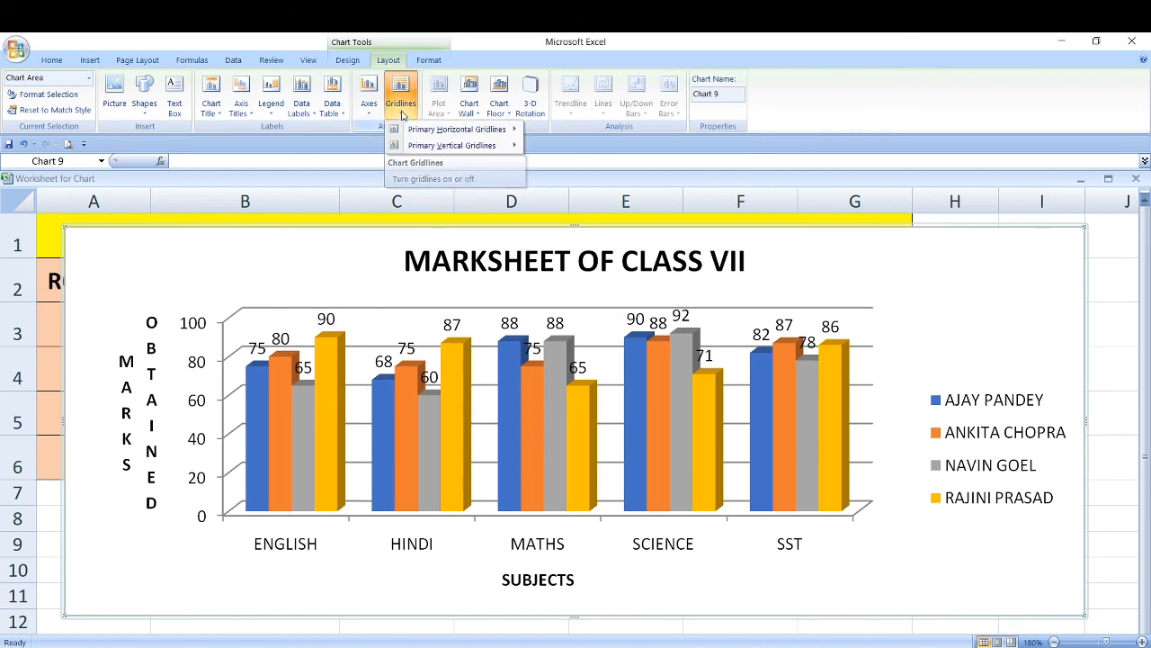
pyautogui.moveTo(419, 131)
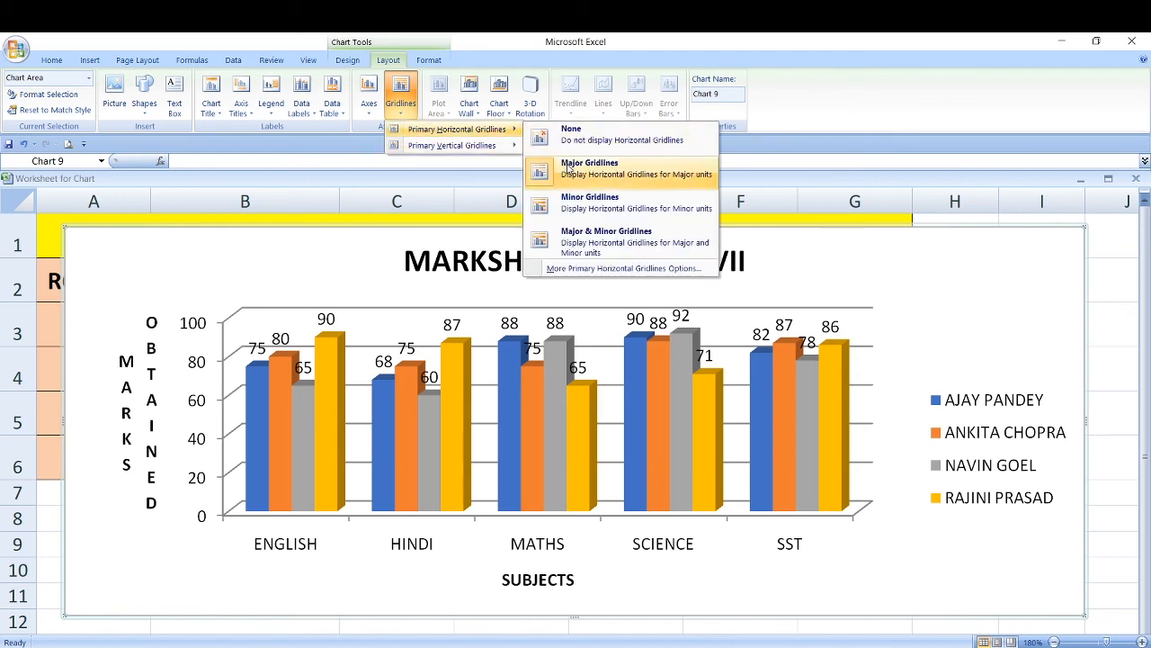
pyautogui.click(575, 203)
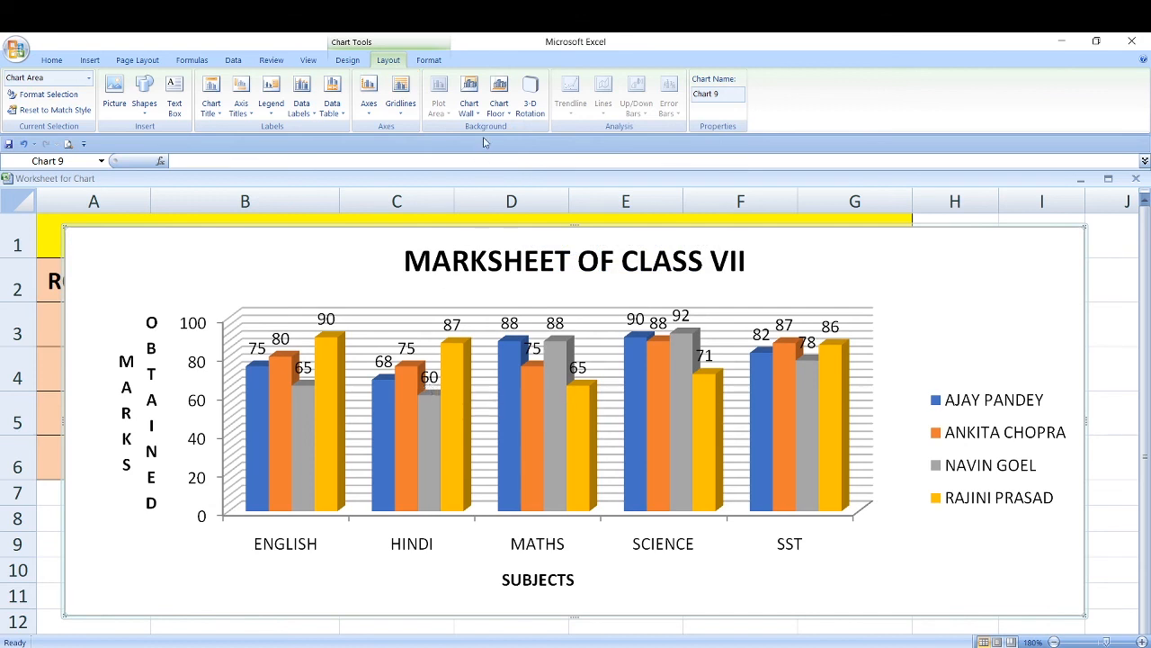
pyautogui.click(402, 100)
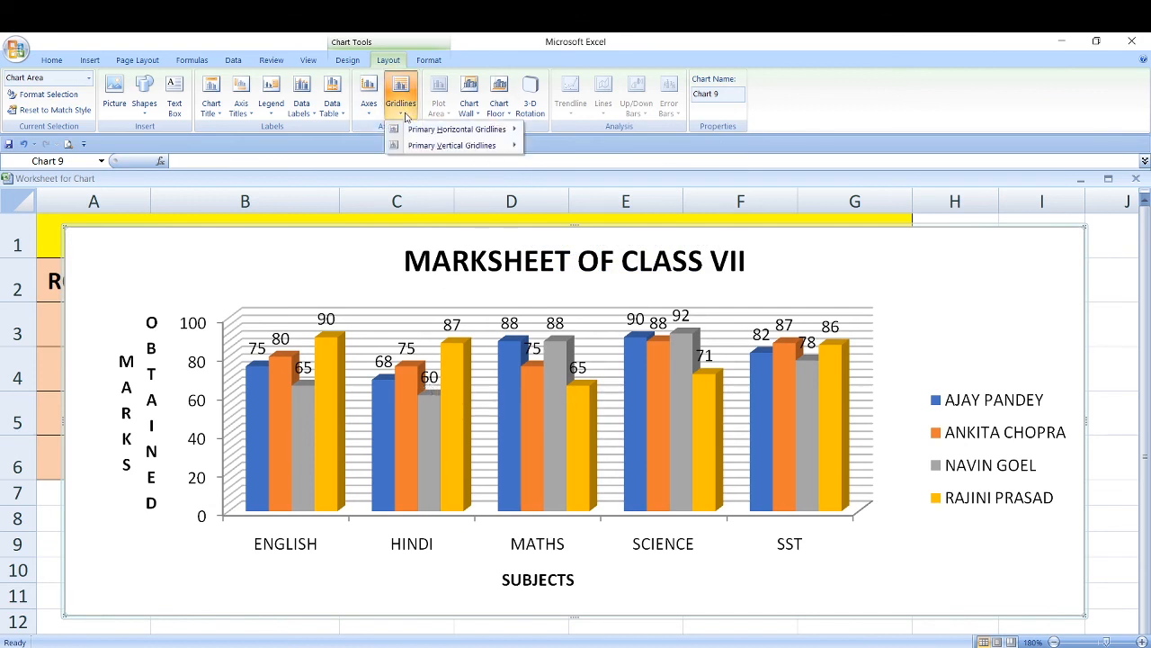
pyautogui.moveTo(424, 146)
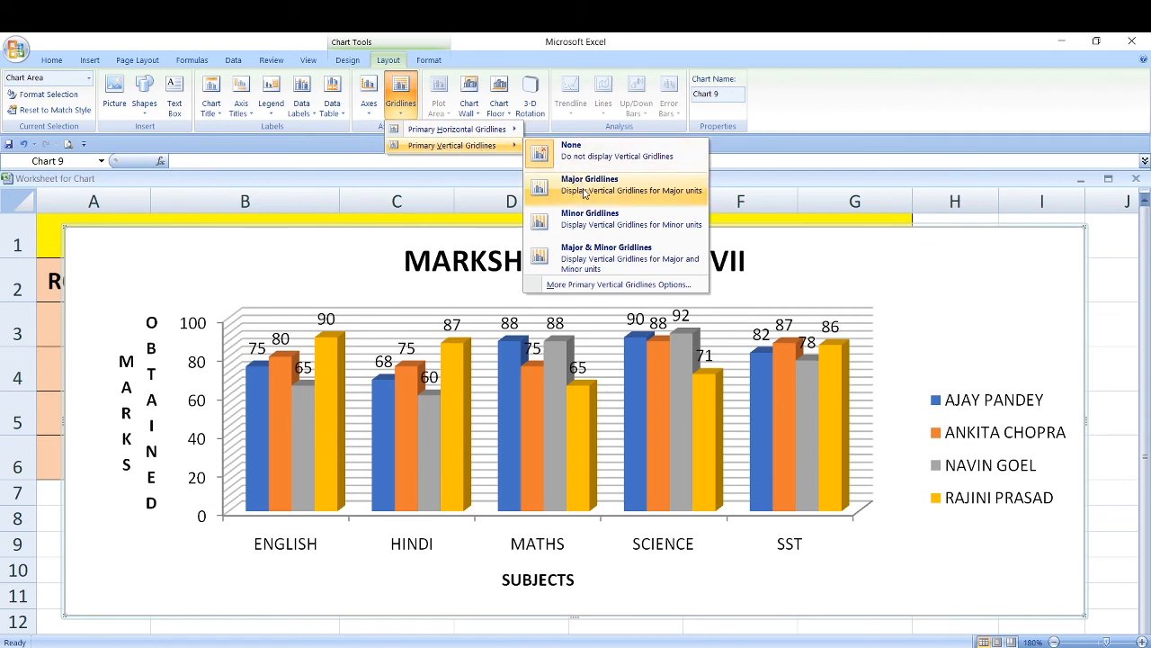
pyautogui.click(584, 261)
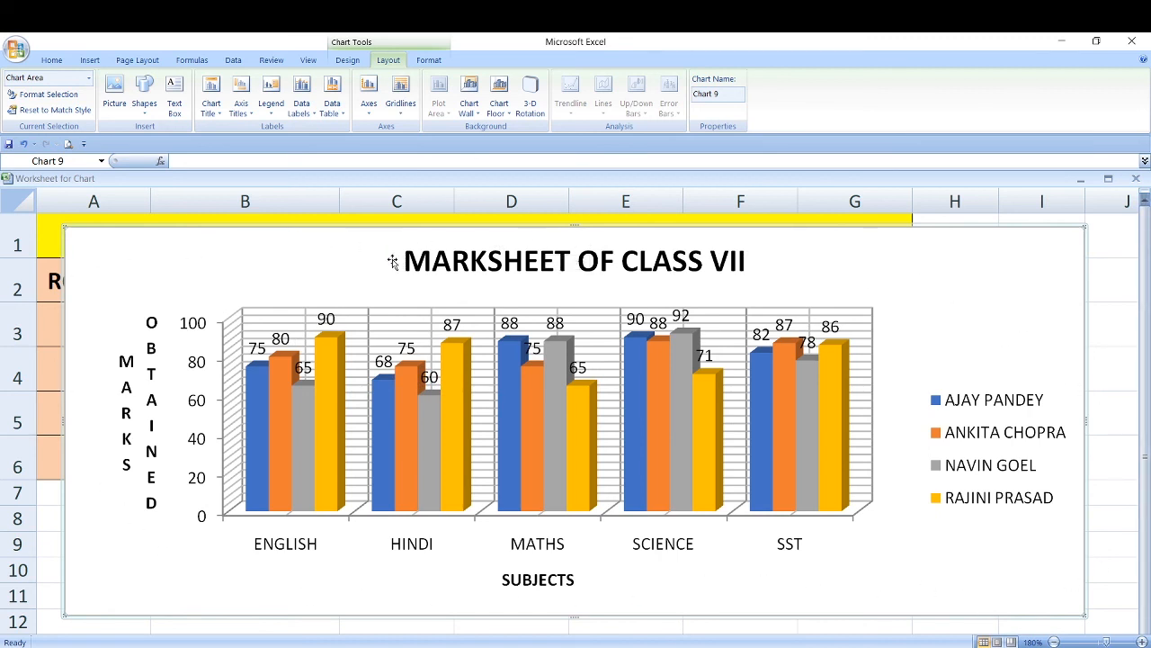
# Open the formatting of the chart area and give it a solid yellow fill
pyautogui.click(209, 316)
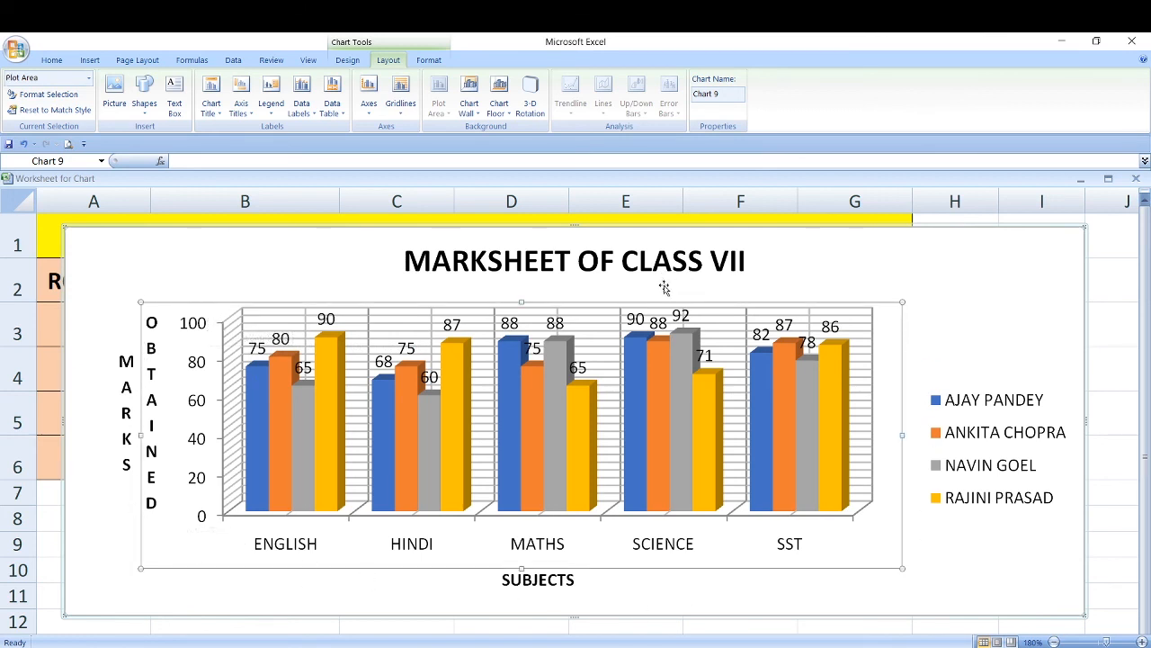
pyautogui.click(323, 258)
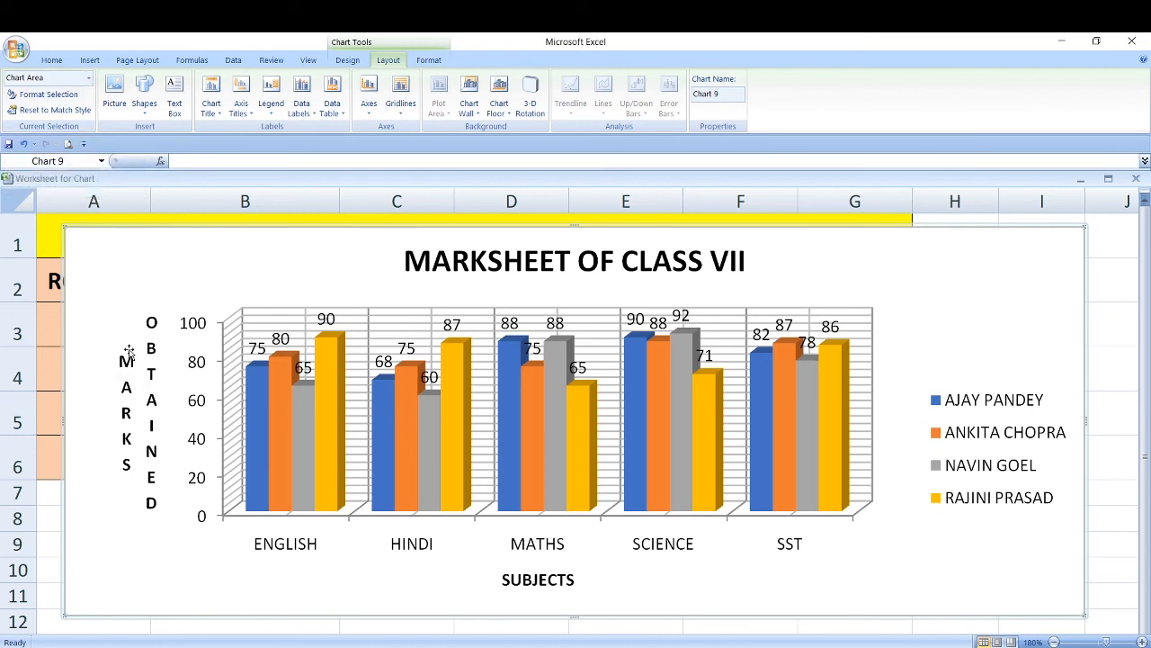
pyautogui.click(61, 101)
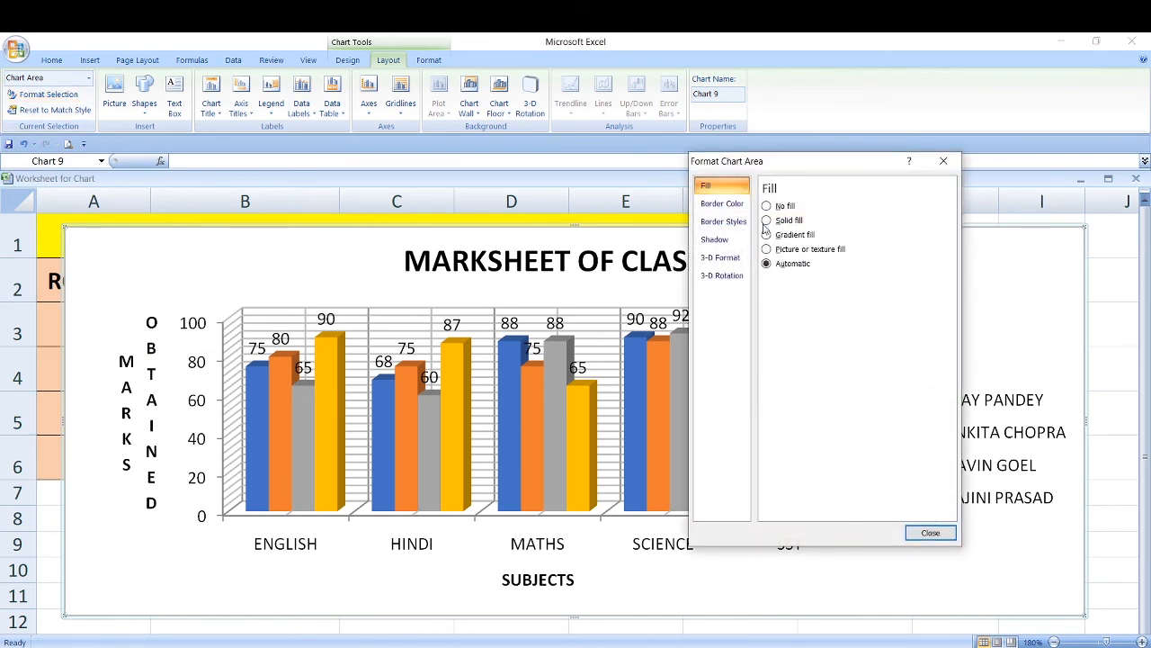
pyautogui.click(766, 221)
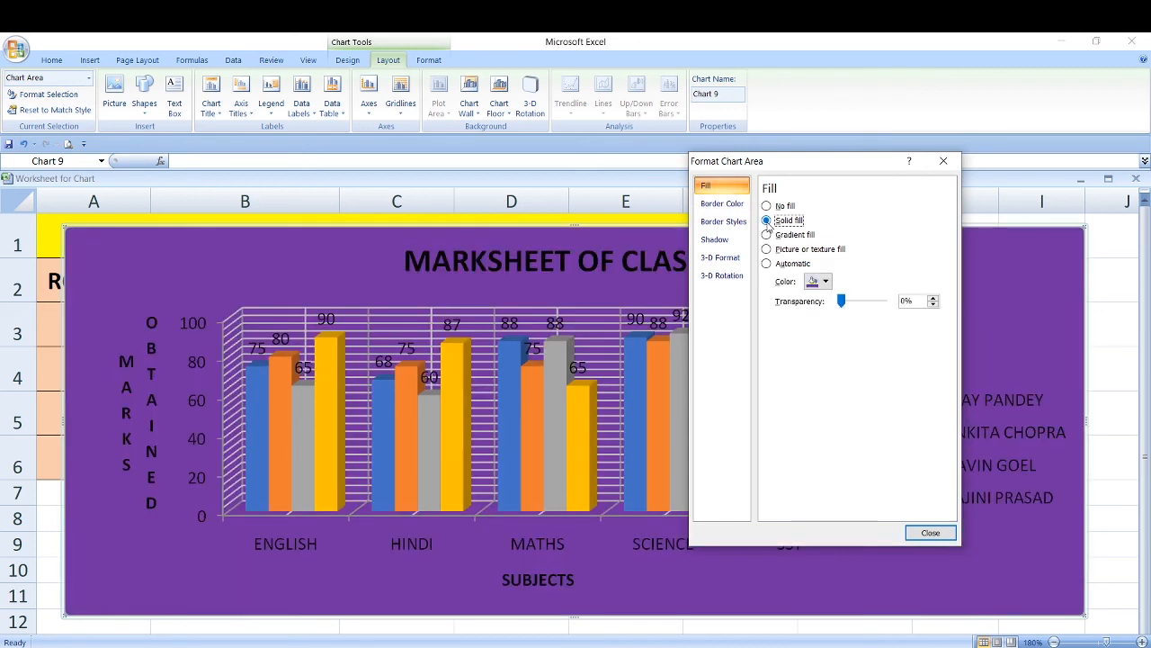
pyautogui.click(825, 281)
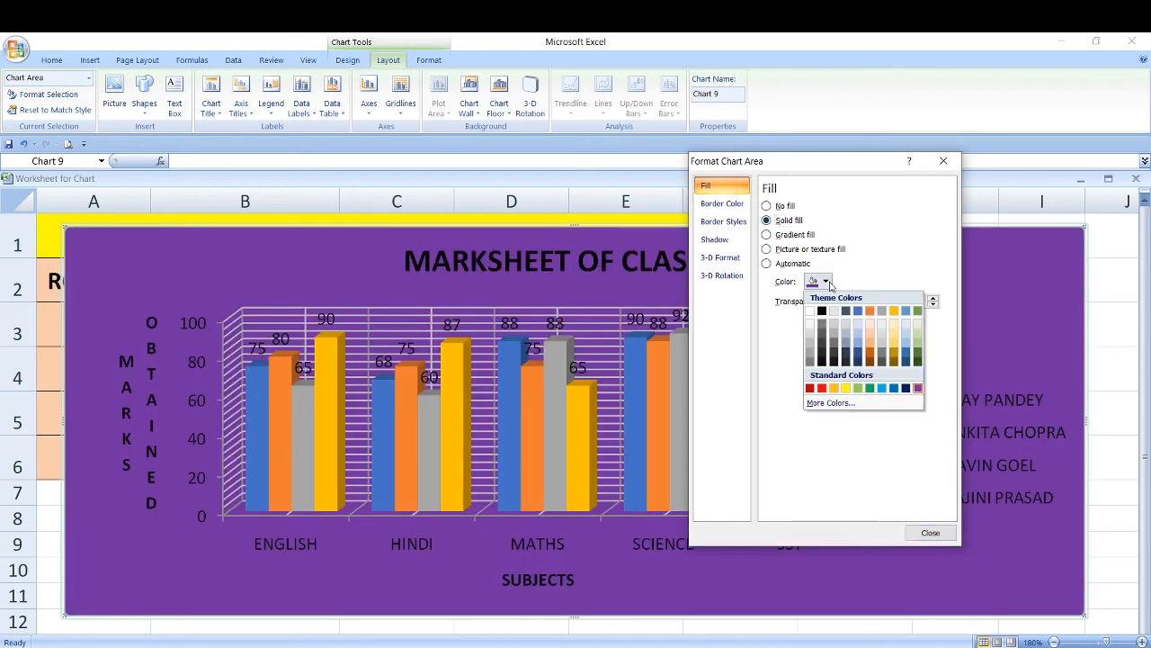
pyautogui.click(846, 389)
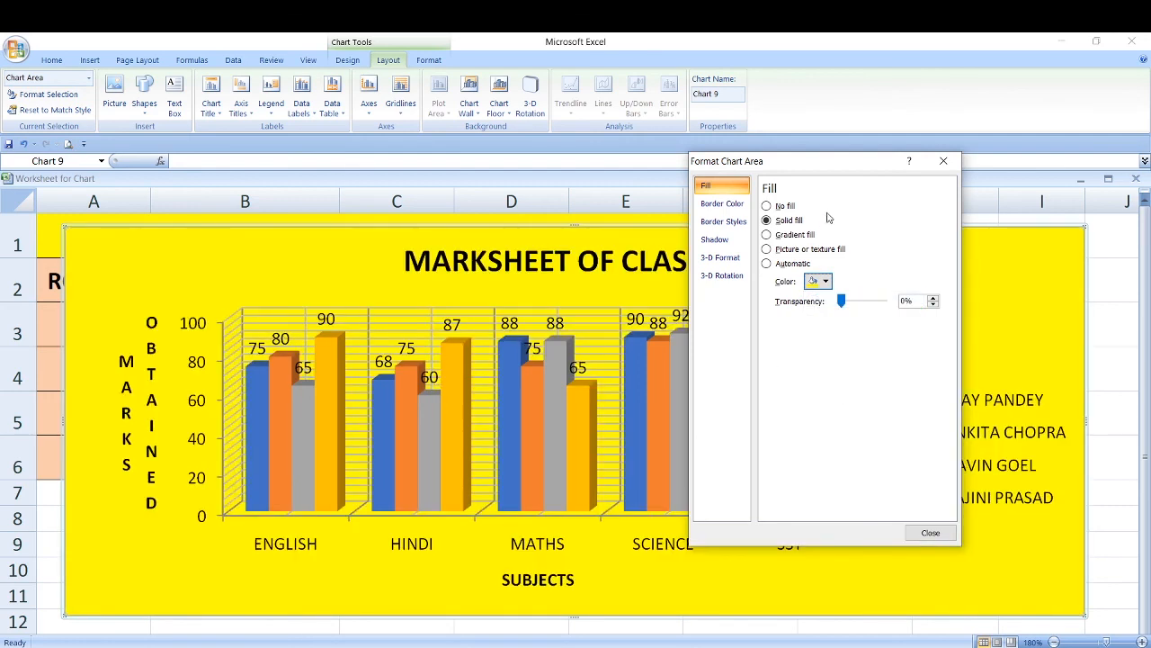
pyautogui.moveTo(831, 165); pyautogui.dragTo(904, 138)
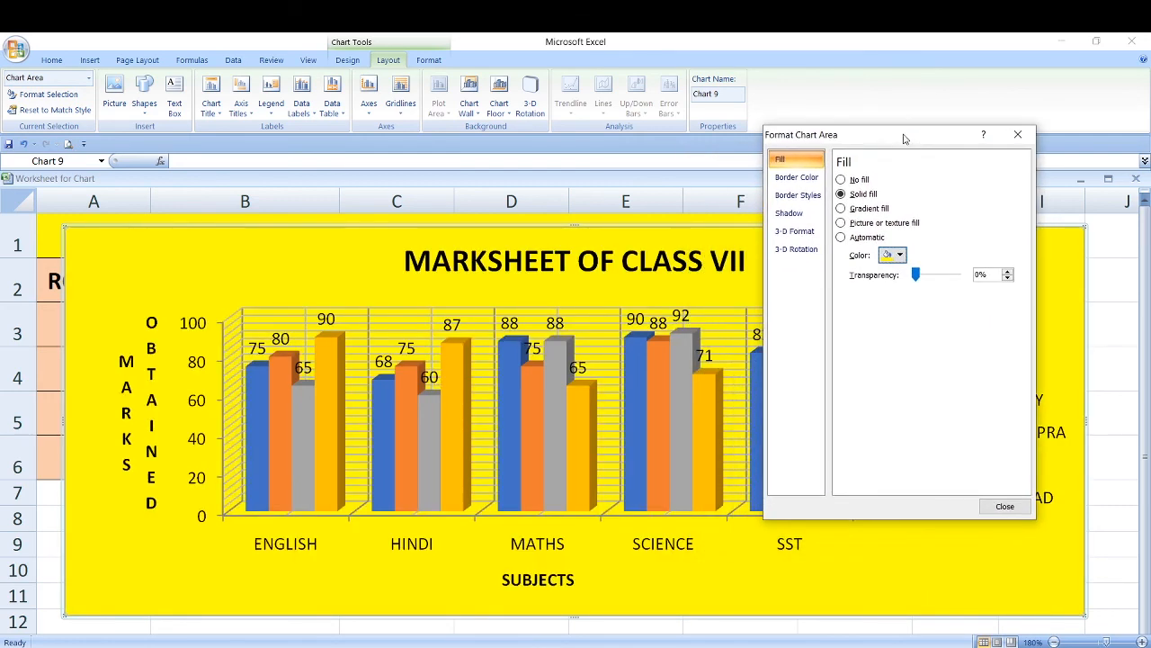
# Try a gradient fill on the chart area, followed by the canvas and fish fossil textures
pyautogui.click(841, 209)
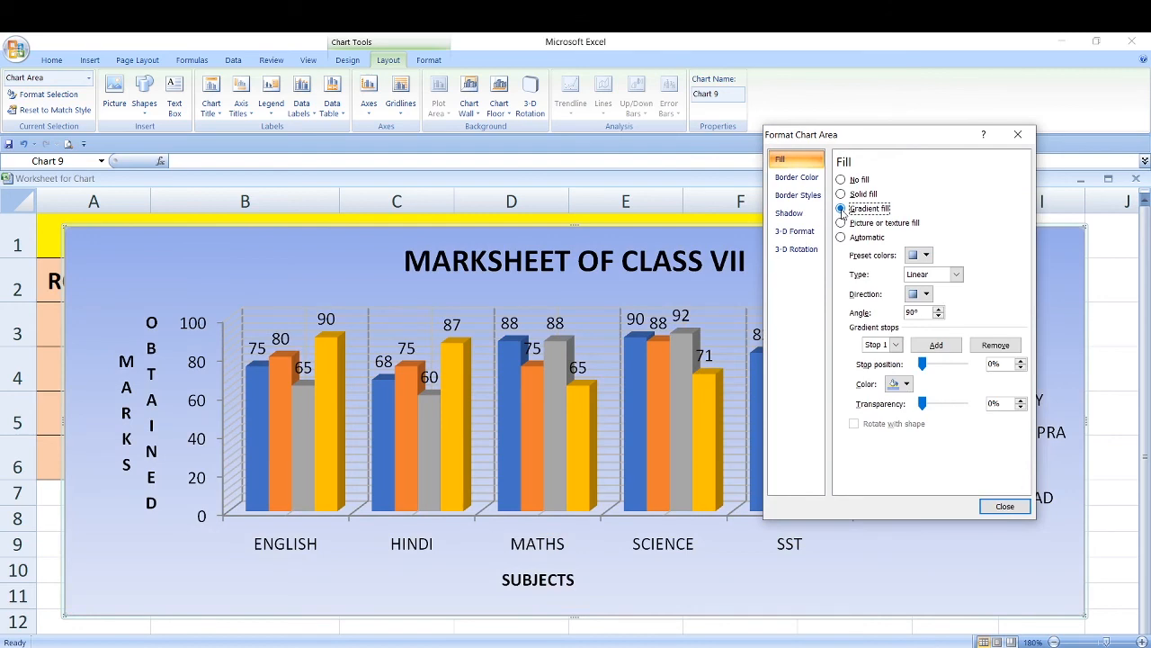
pyautogui.click(841, 224)
pyautogui.click(909, 256)
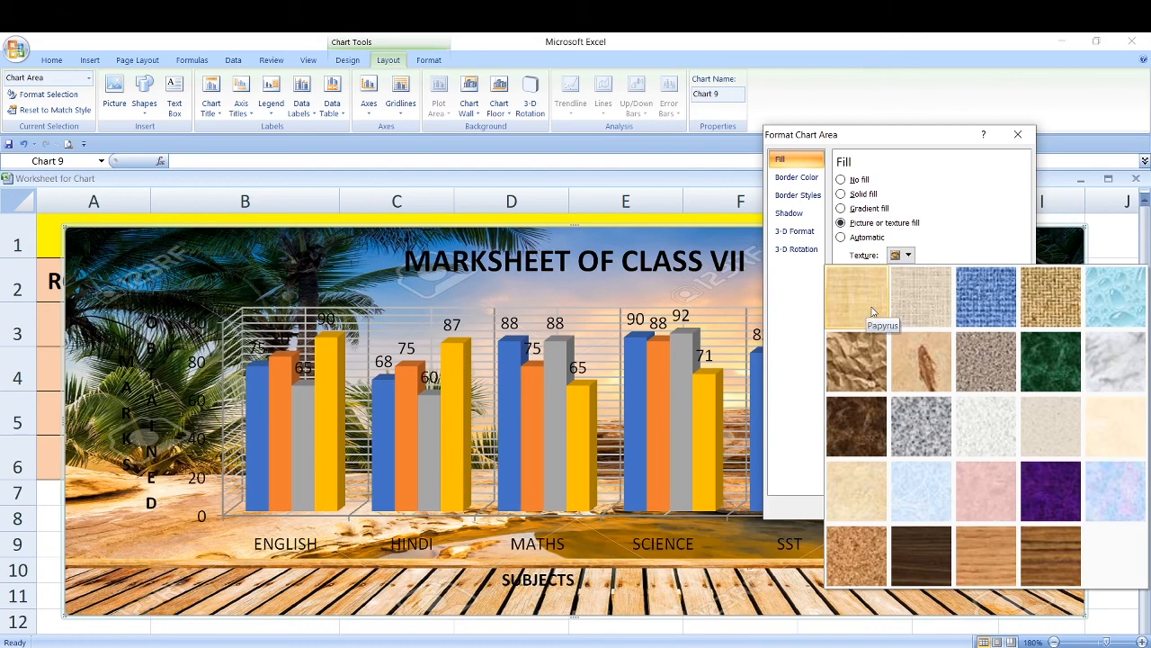
pyautogui.click(910, 279)
pyautogui.click(908, 255)
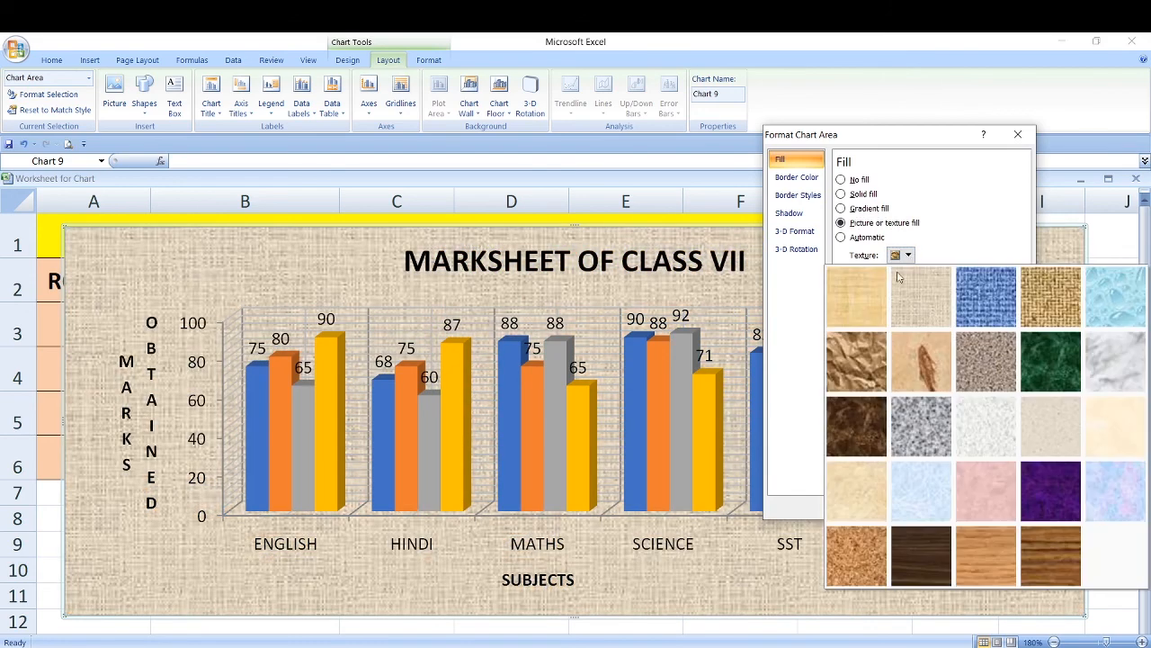
pyautogui.click(922, 367)
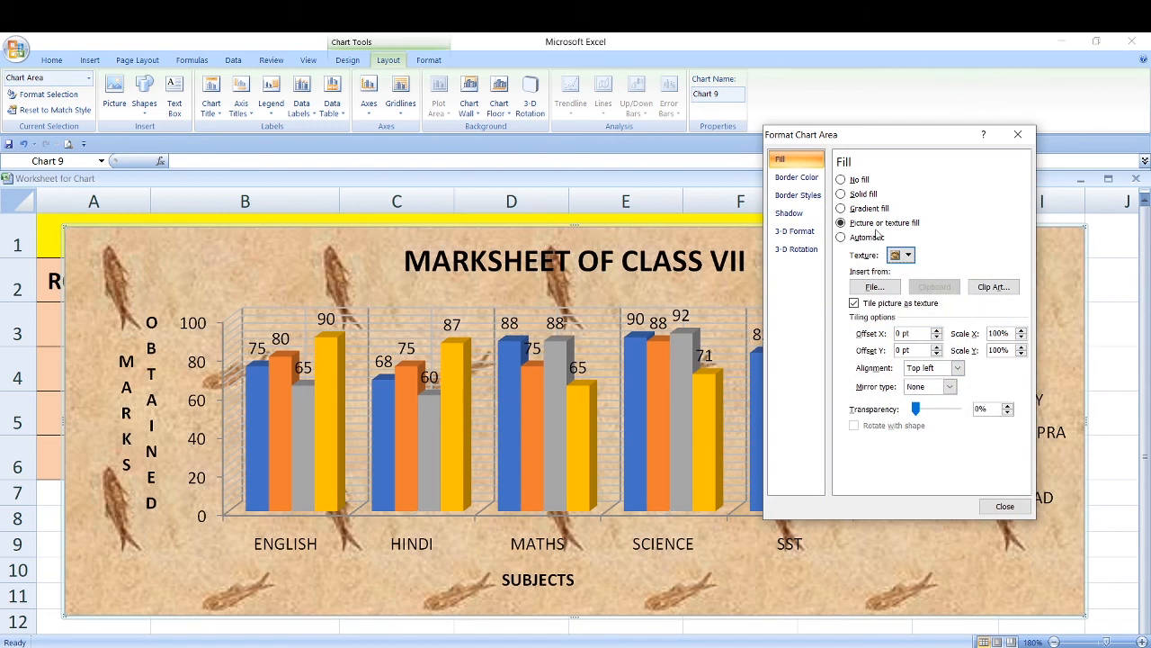
# Try the picture file 65c09076c46dbbac49b02f60cfa9fc22 from the Background folder as the chart area's fill
pyautogui.click(872, 287)
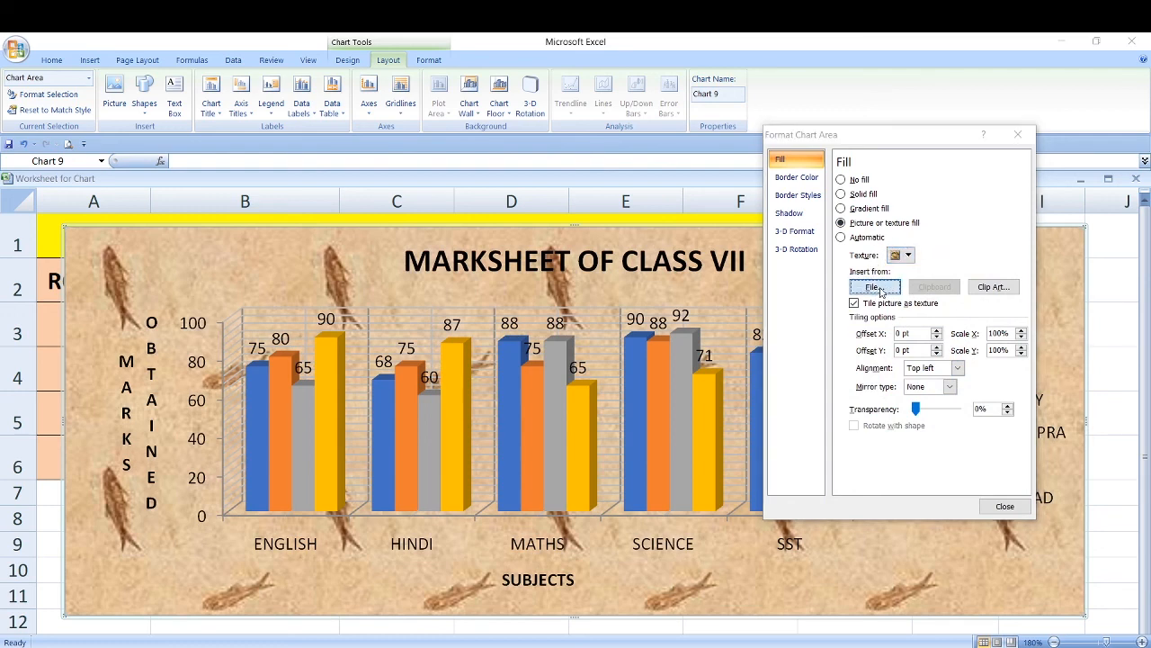
pyautogui.click(849, 287)
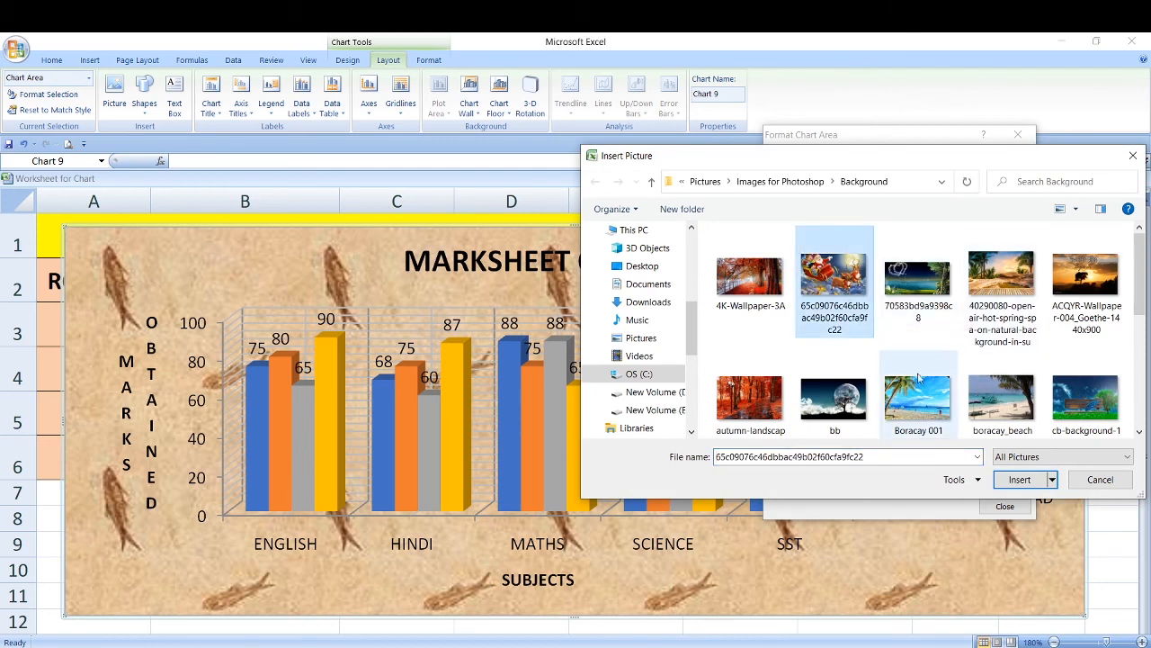
pyautogui.click(1020, 479)
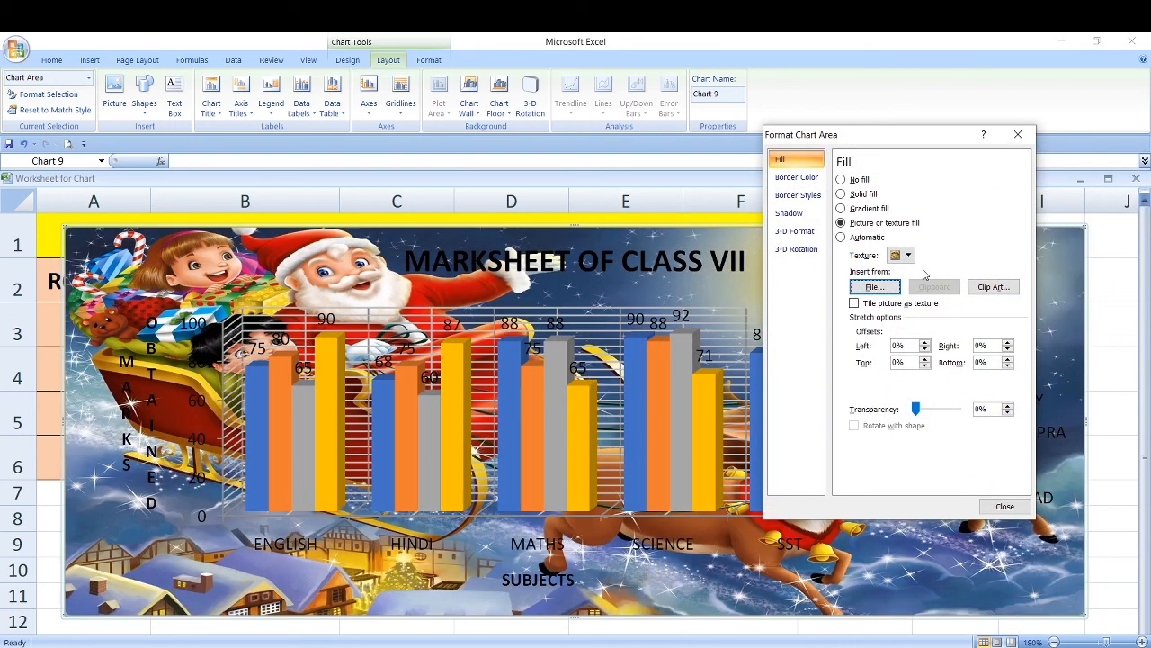
# Switch the chart area to a solid fill, try light blue and orange, and settle on yellow
pyautogui.click(842, 195)
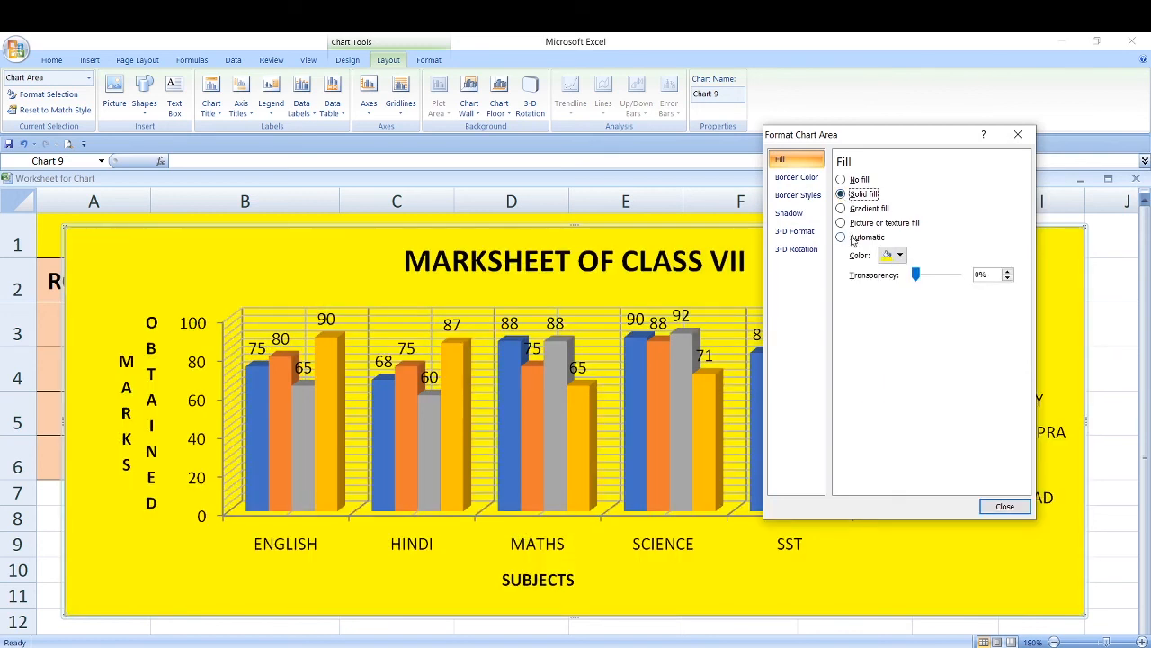
pyautogui.click(900, 255)
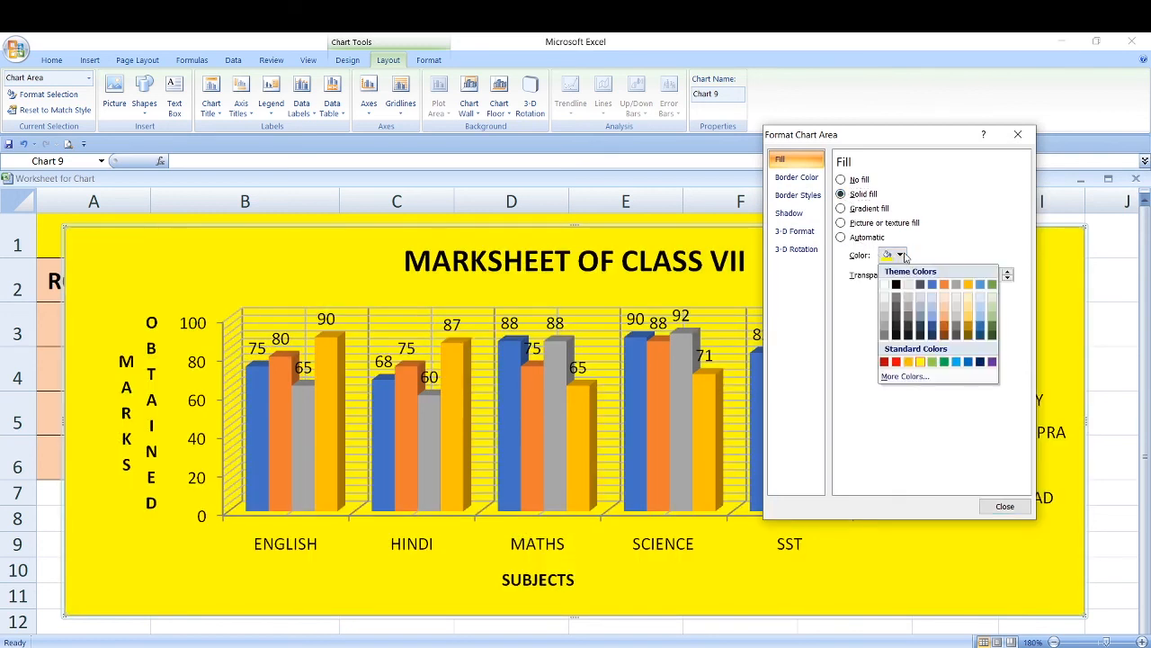
pyautogui.click(957, 362)
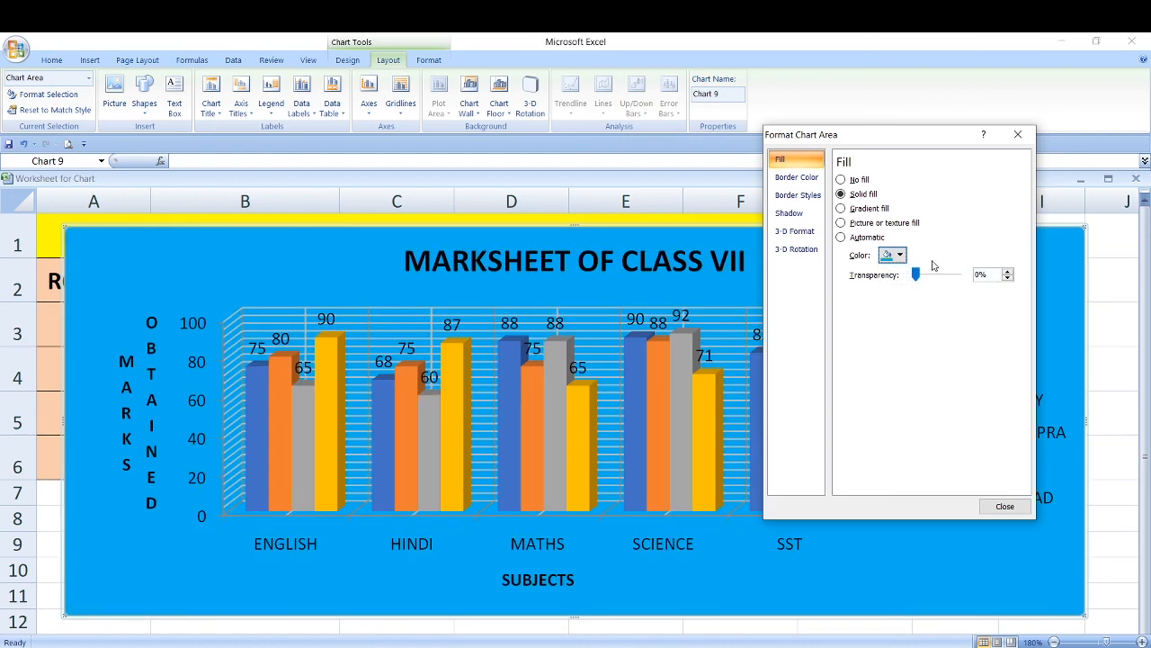
pyautogui.click(902, 255)
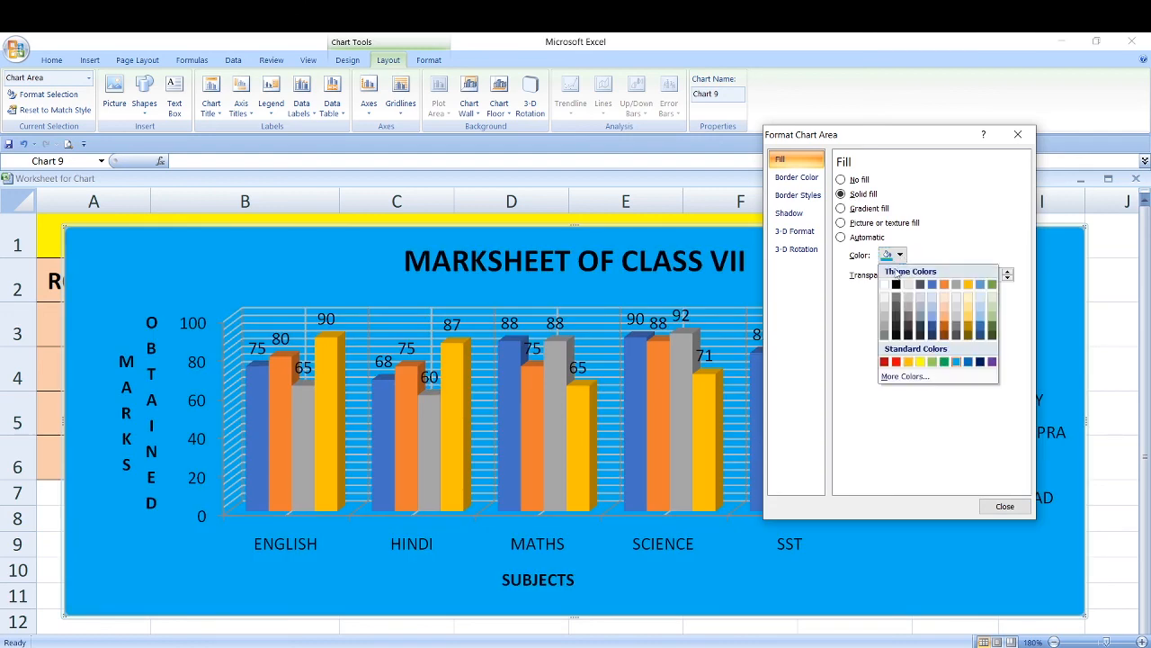
pyautogui.click(909, 362)
pyautogui.click(900, 255)
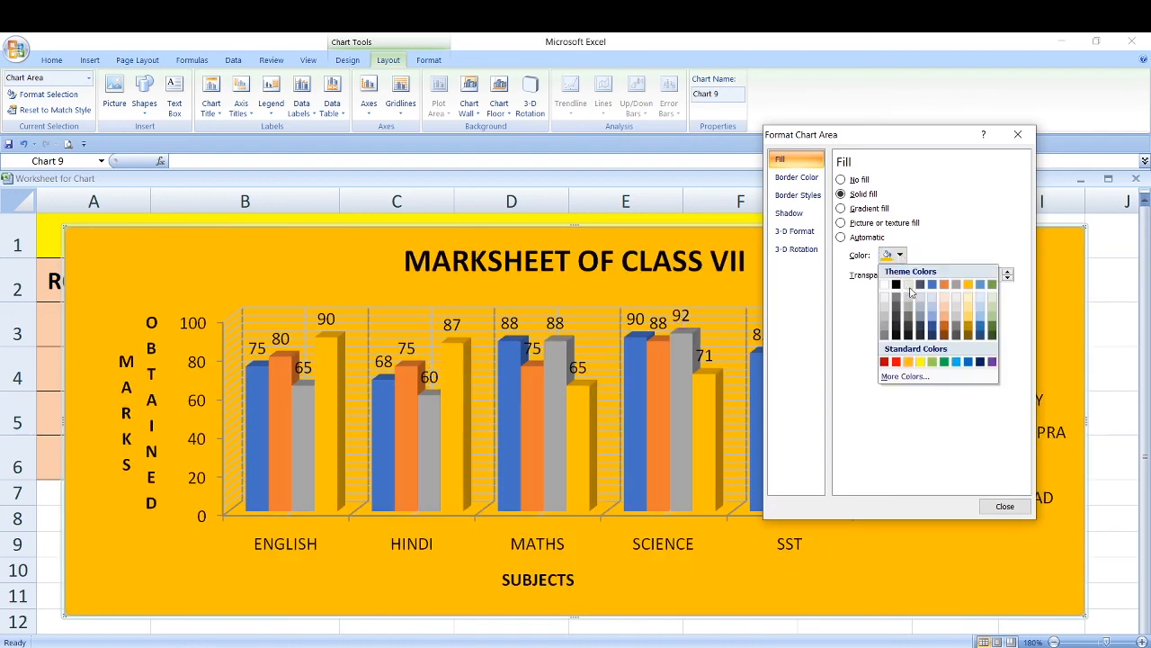
pyautogui.click(920, 362)
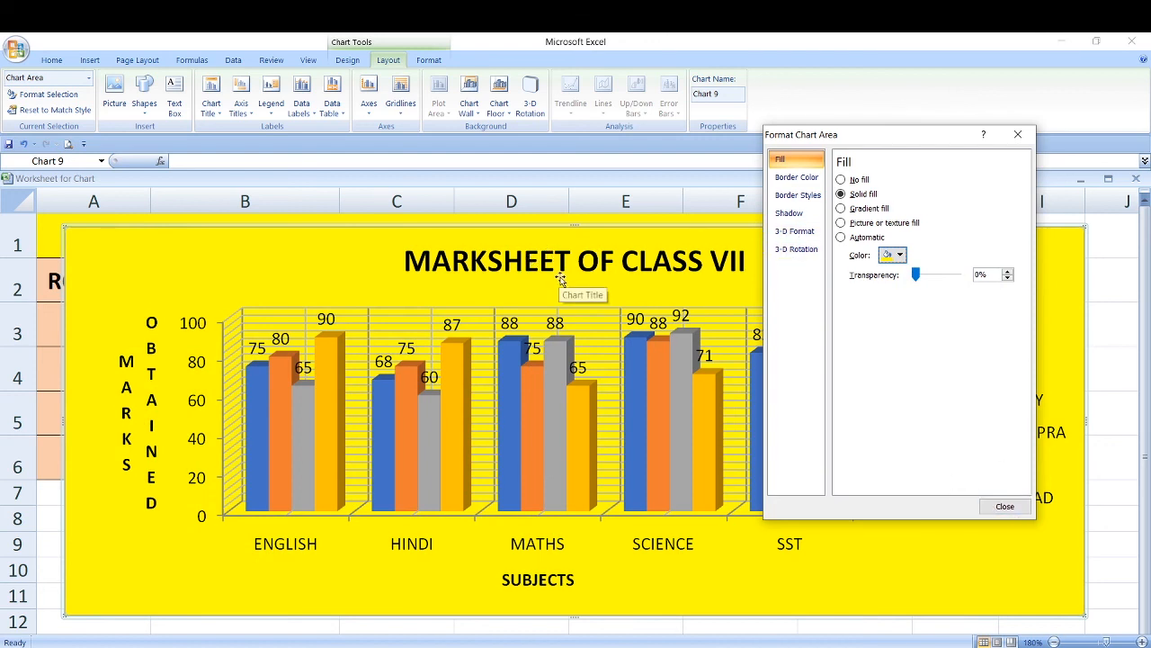
# Give the chart area a solid red border line
pyautogui.click(797, 179)
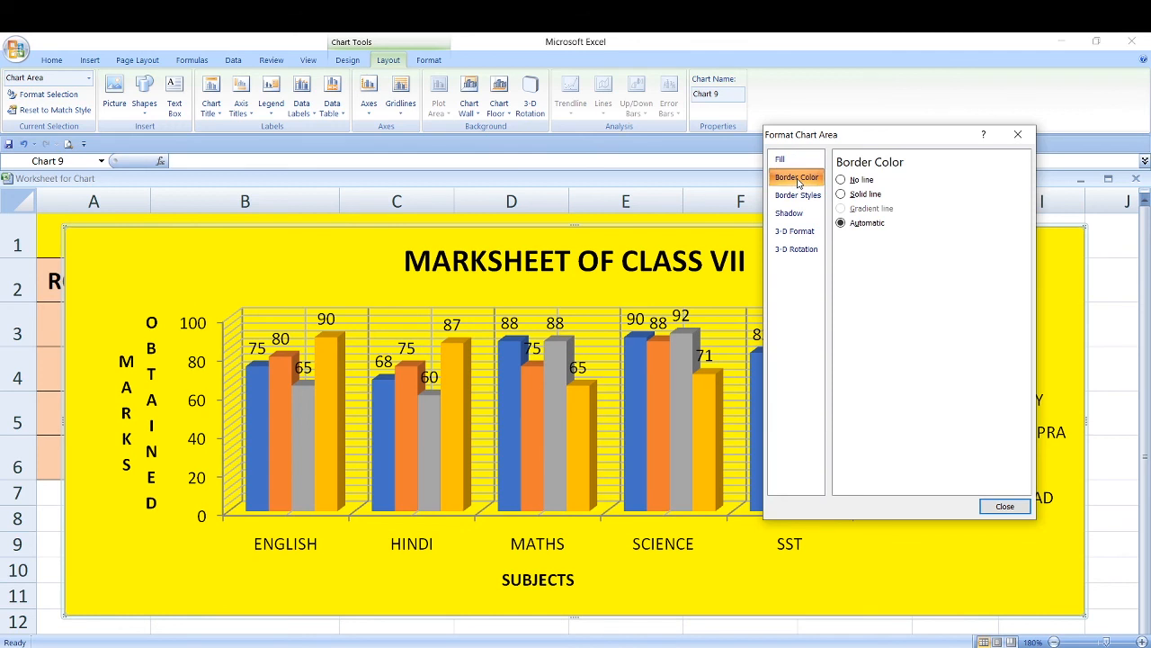
pyautogui.click(842, 195)
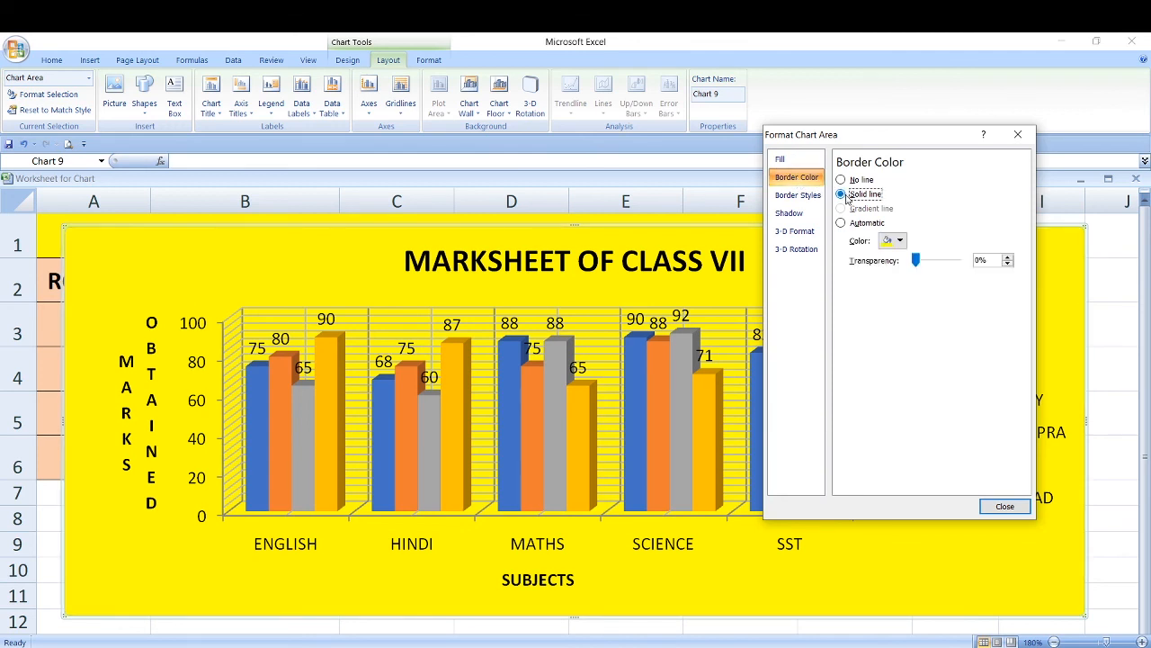
pyautogui.click(899, 241)
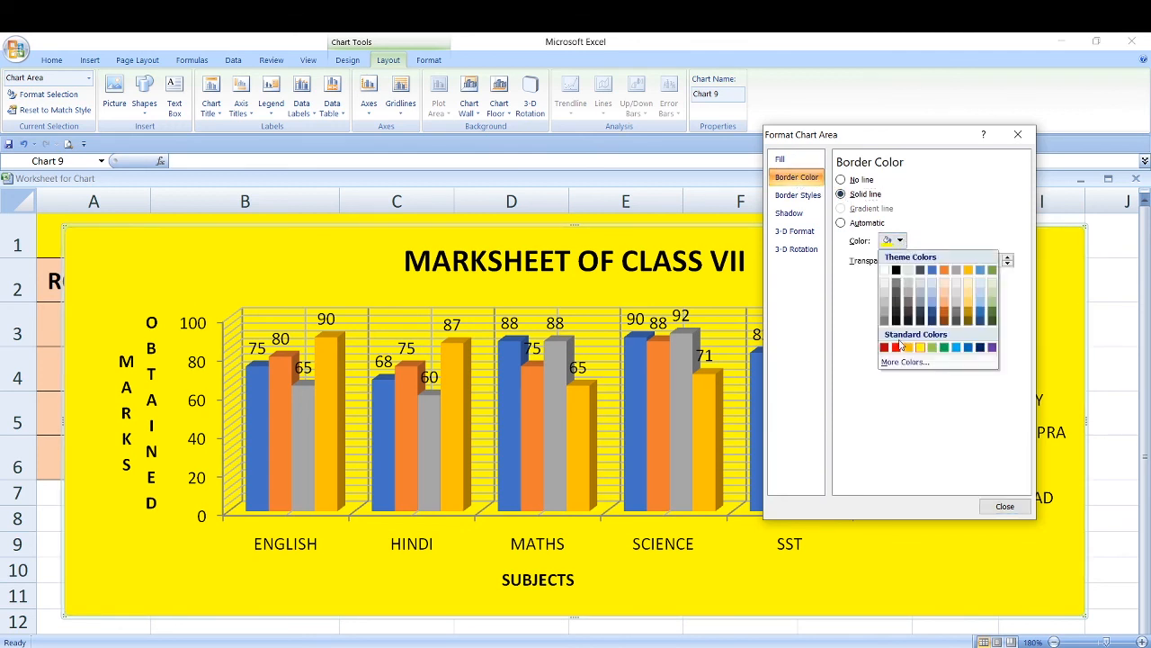
pyautogui.click(898, 349)
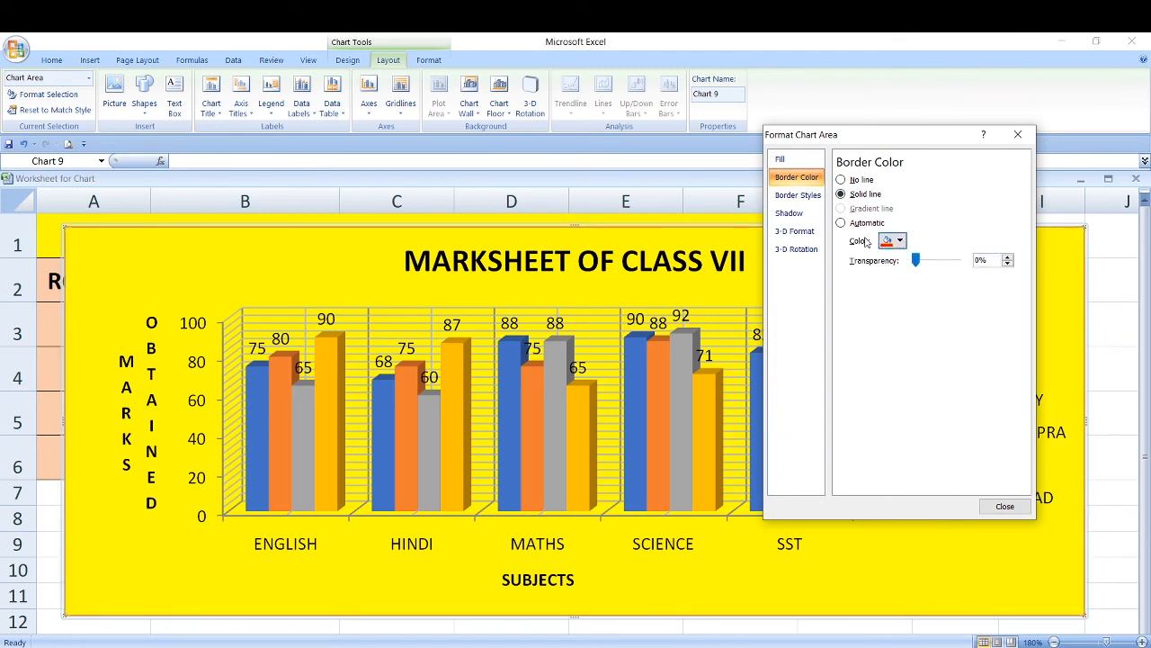
# Set the chart area's border width to 4.5 pt and close its formatting
pyautogui.click(808, 200)
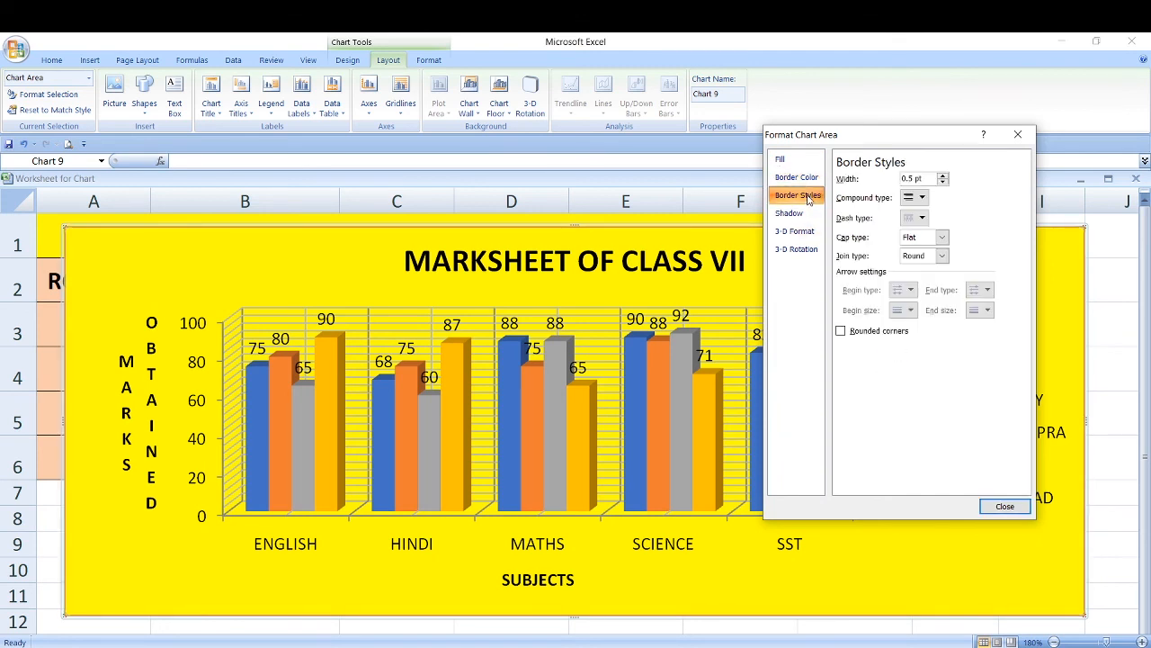
pyautogui.click(943, 177)
pyautogui.click(943, 176)
pyautogui.click(943, 176)
pyautogui.click(943, 176)
pyautogui.click(942, 176)
pyautogui.click(943, 176)
pyautogui.click(943, 176)
pyautogui.click(942, 176)
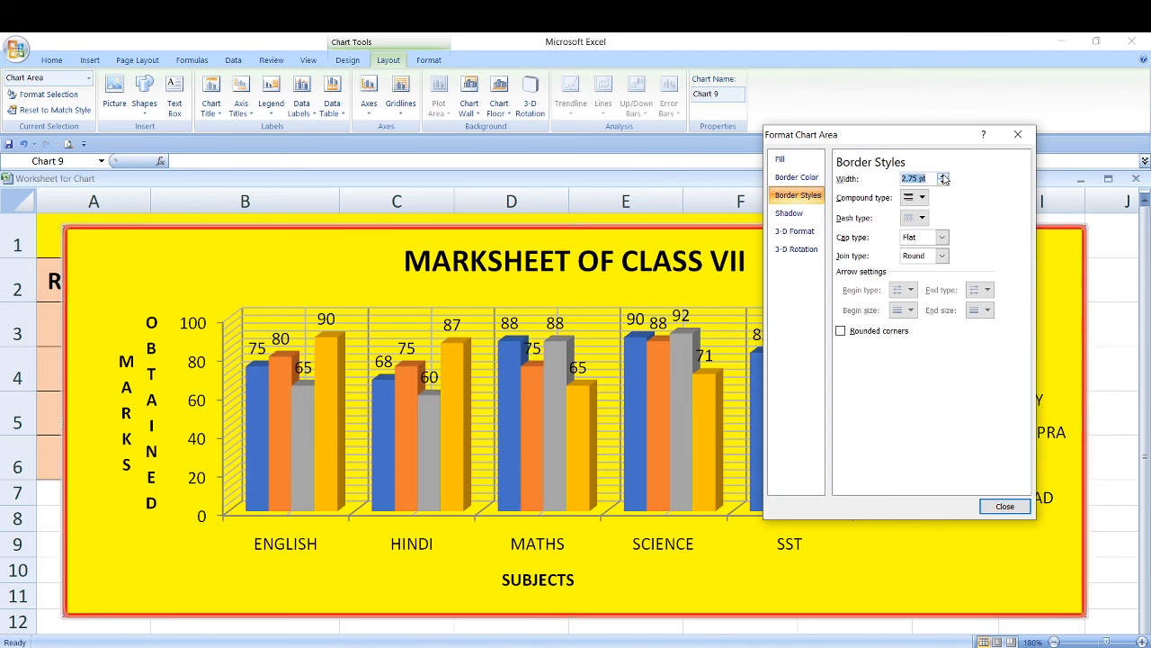
pyautogui.click(943, 177)
pyautogui.click(943, 177)
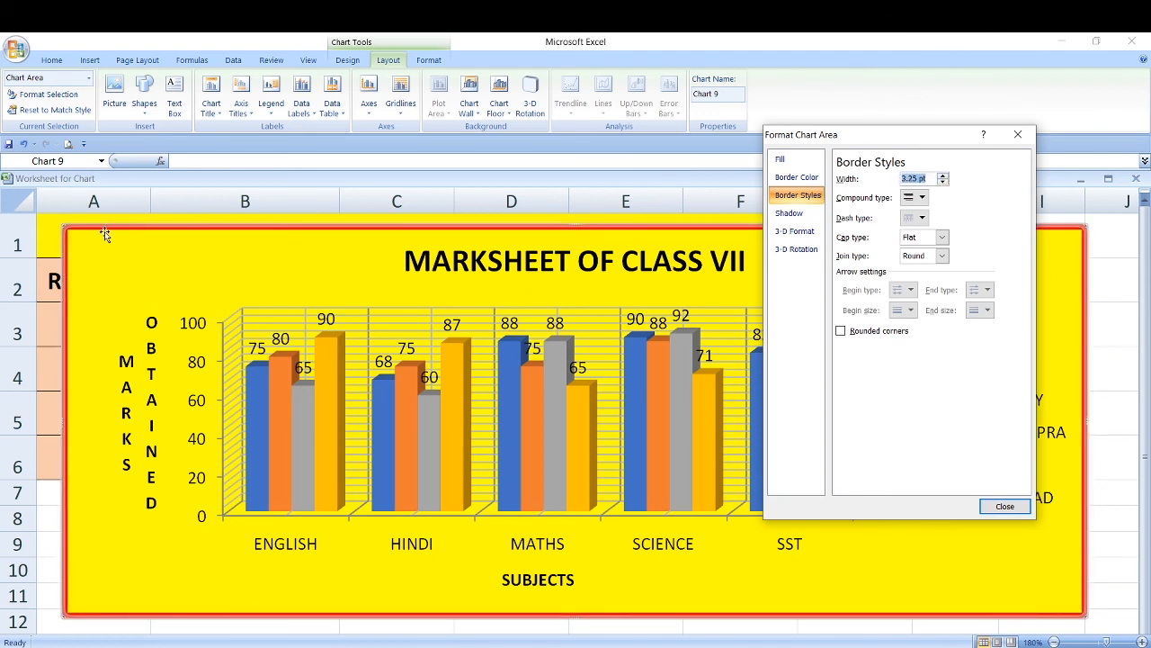
pyautogui.click(943, 177)
pyautogui.click(943, 178)
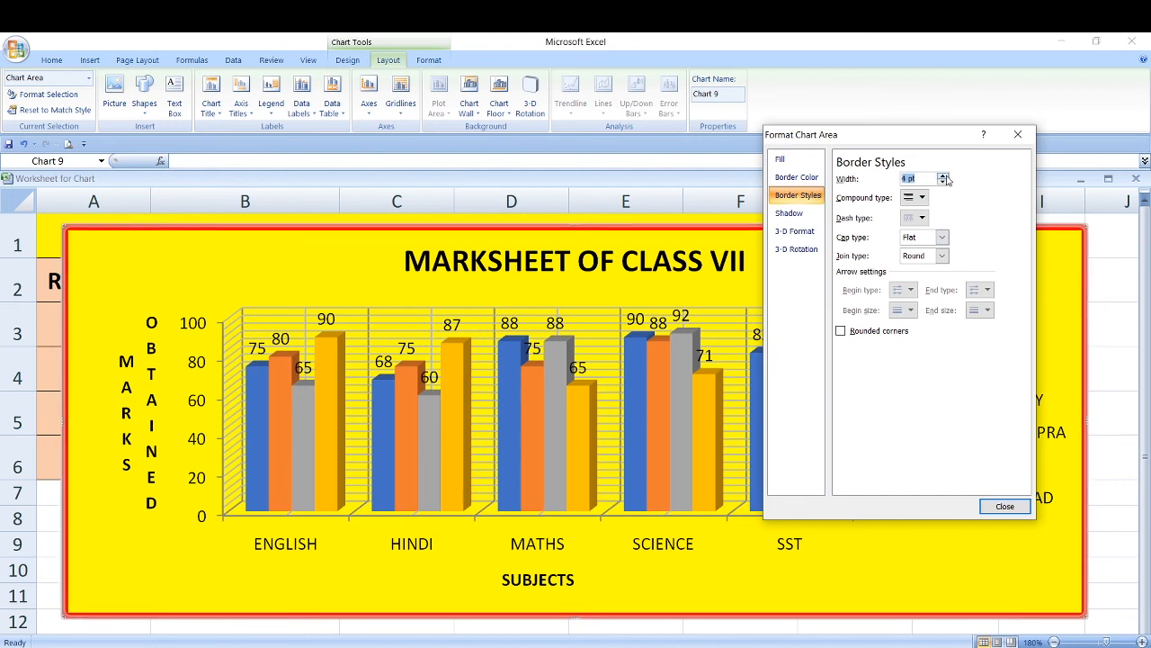
pyautogui.click(943, 177)
pyautogui.click(944, 177)
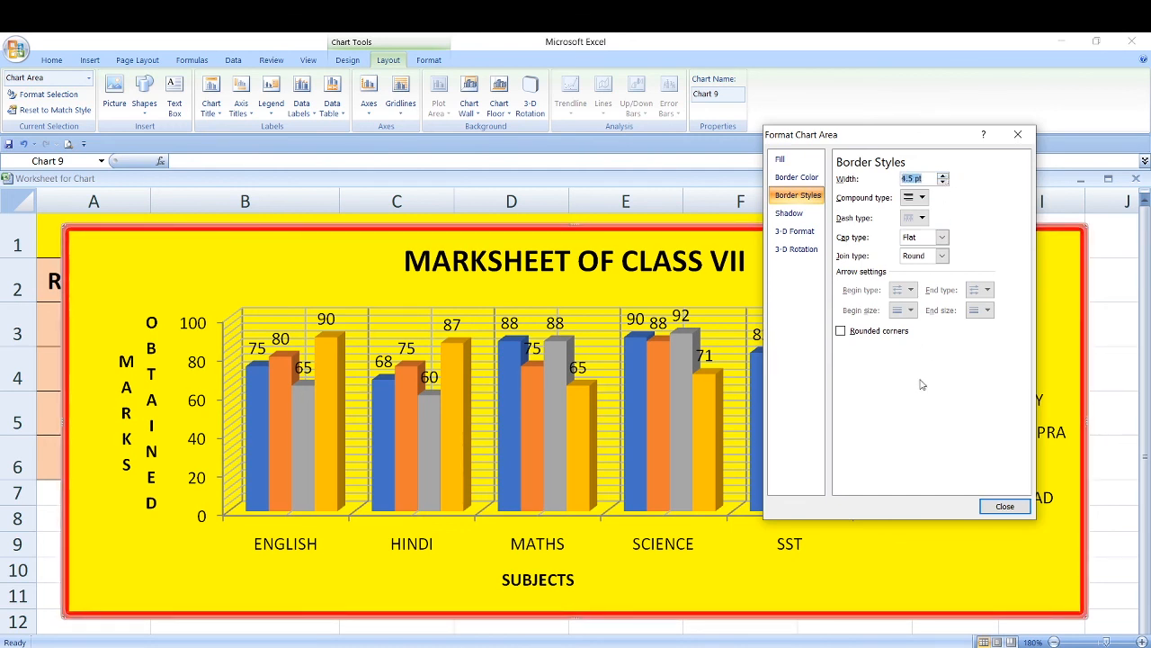
pyautogui.click(1005, 506)
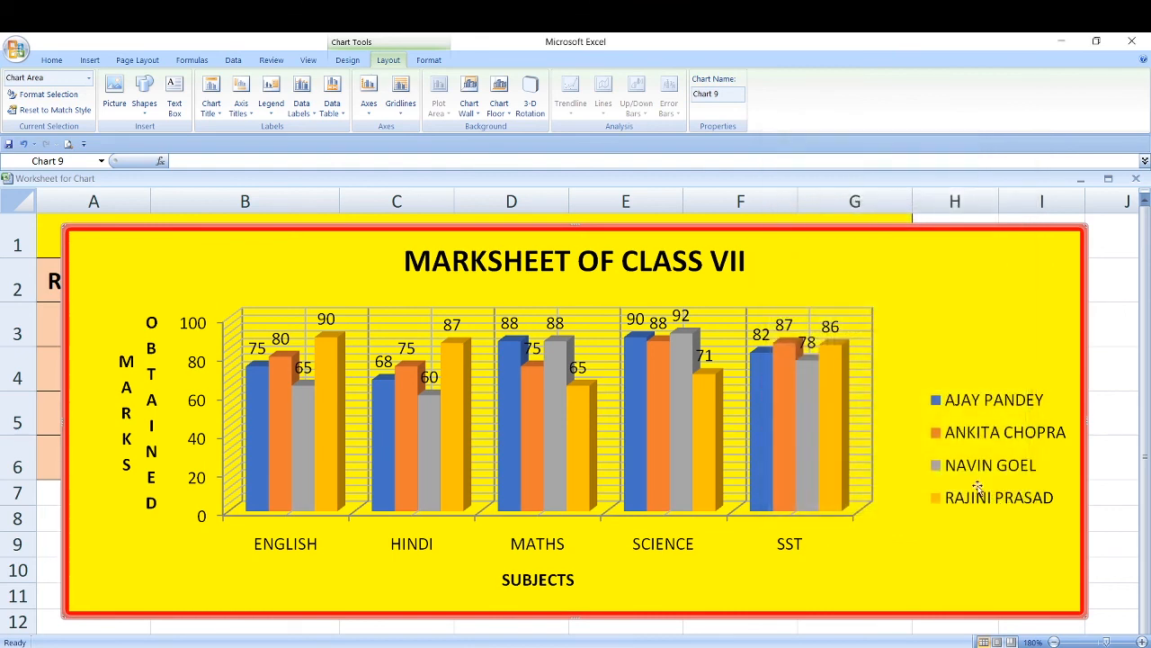
# Give the chart's plot area a solid fill, trying red before choosing a light gold theme color
pyautogui.click(200, 309)
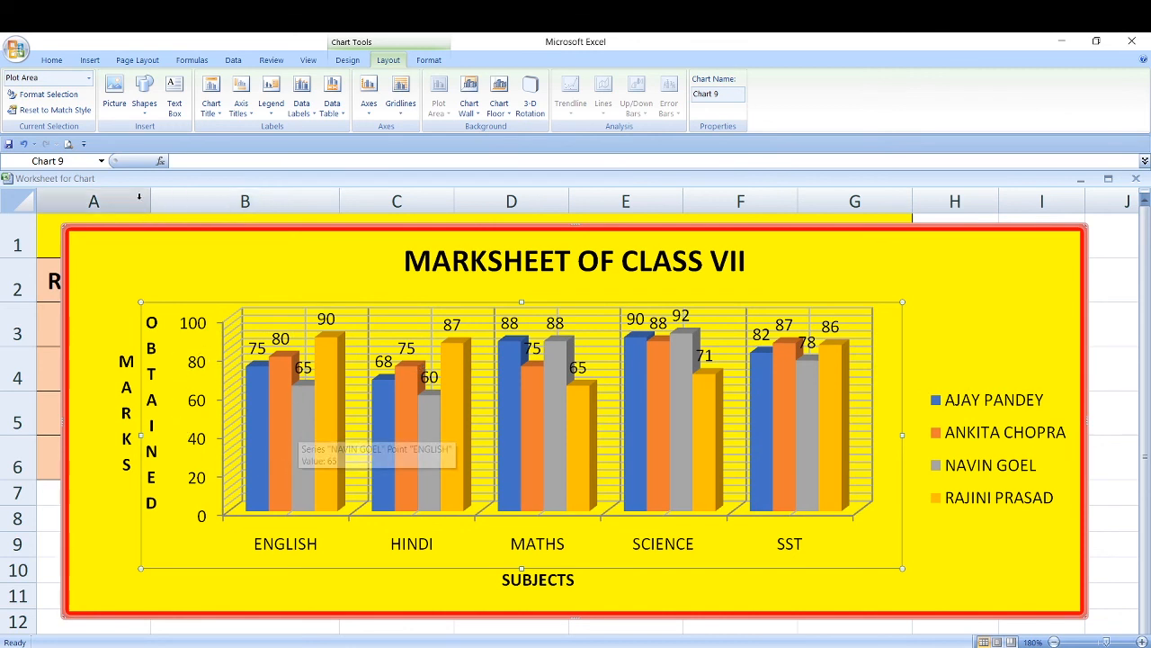
pyautogui.click(39, 95)
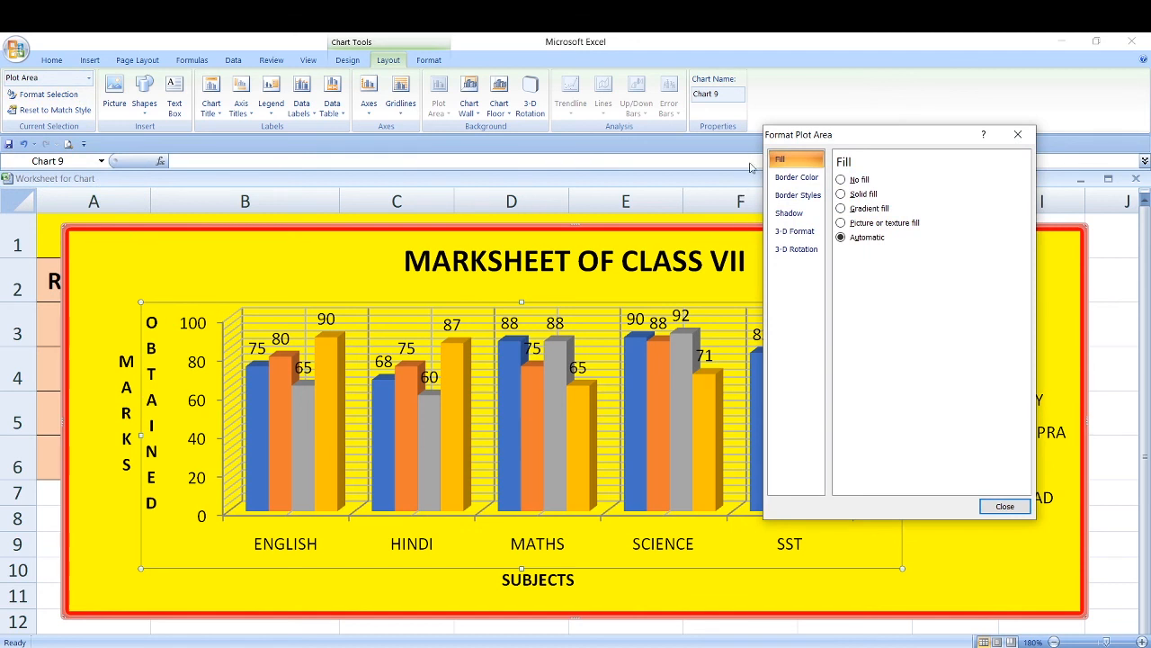
pyautogui.click(841, 195)
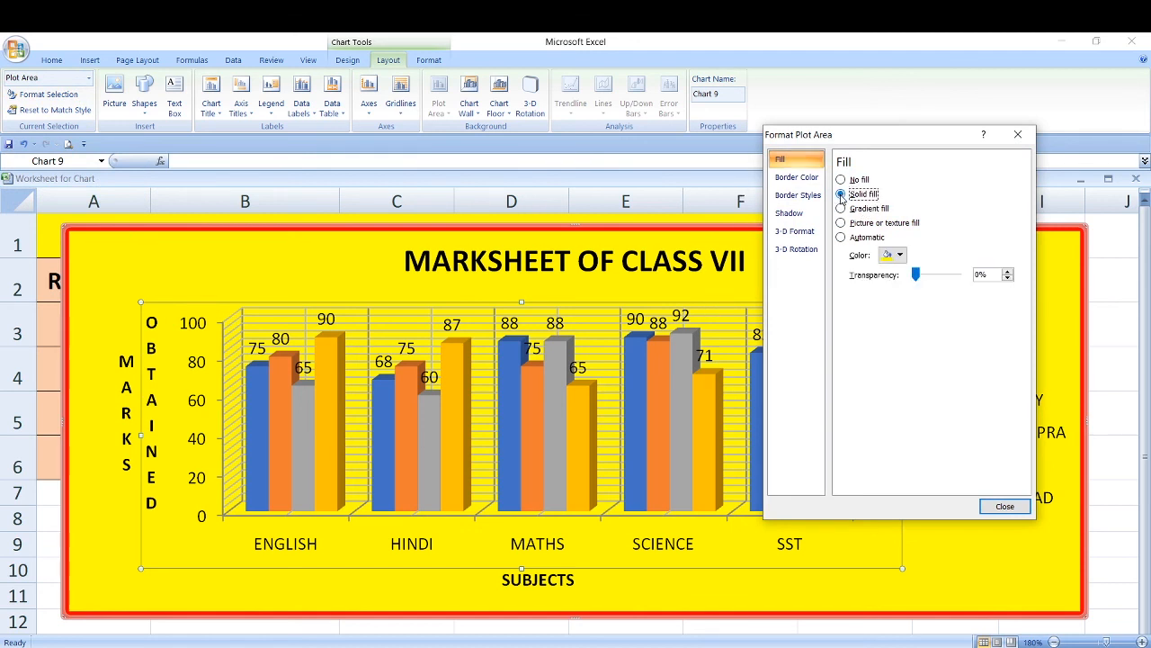
pyautogui.click(901, 256)
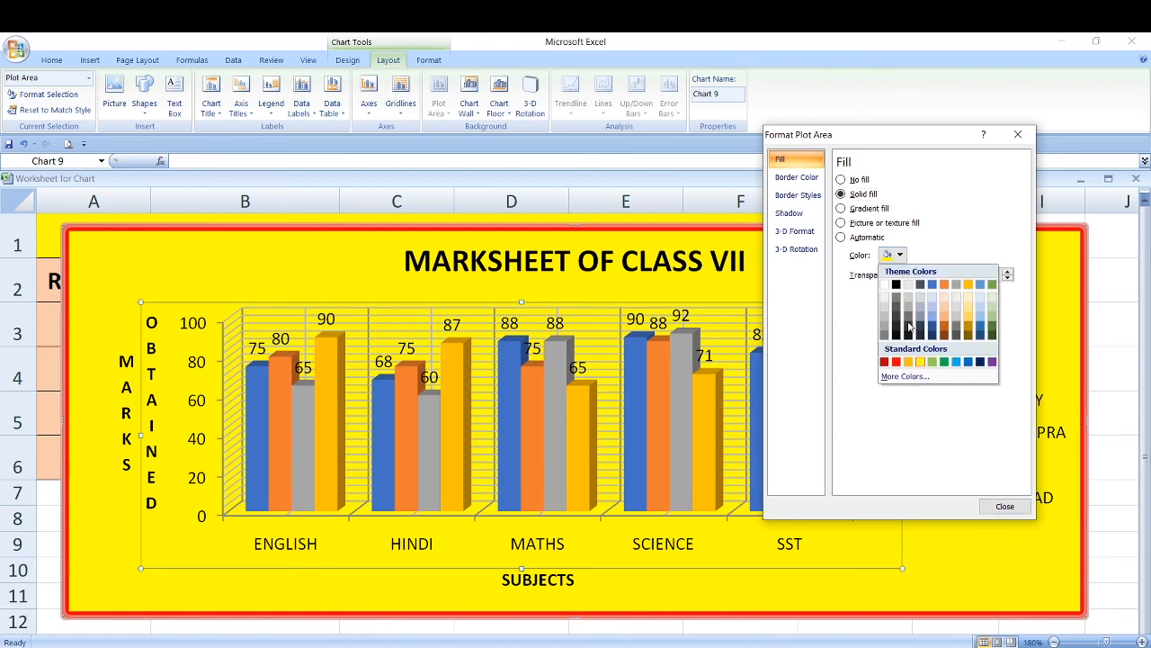
pyautogui.click(896, 362)
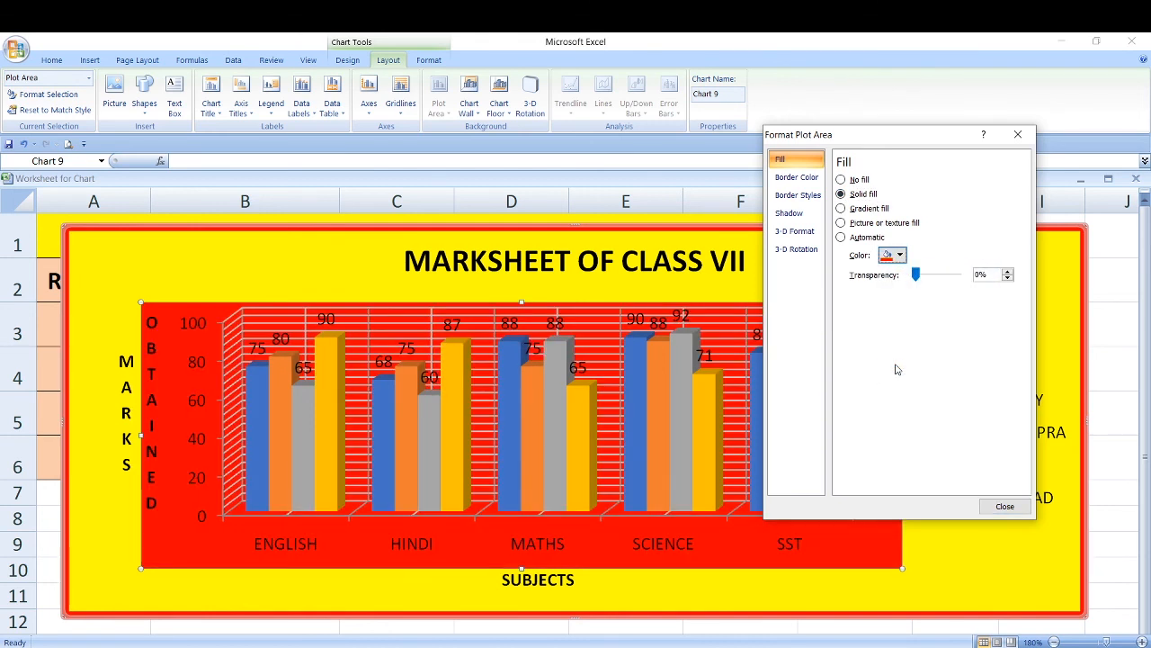
pyautogui.click(900, 256)
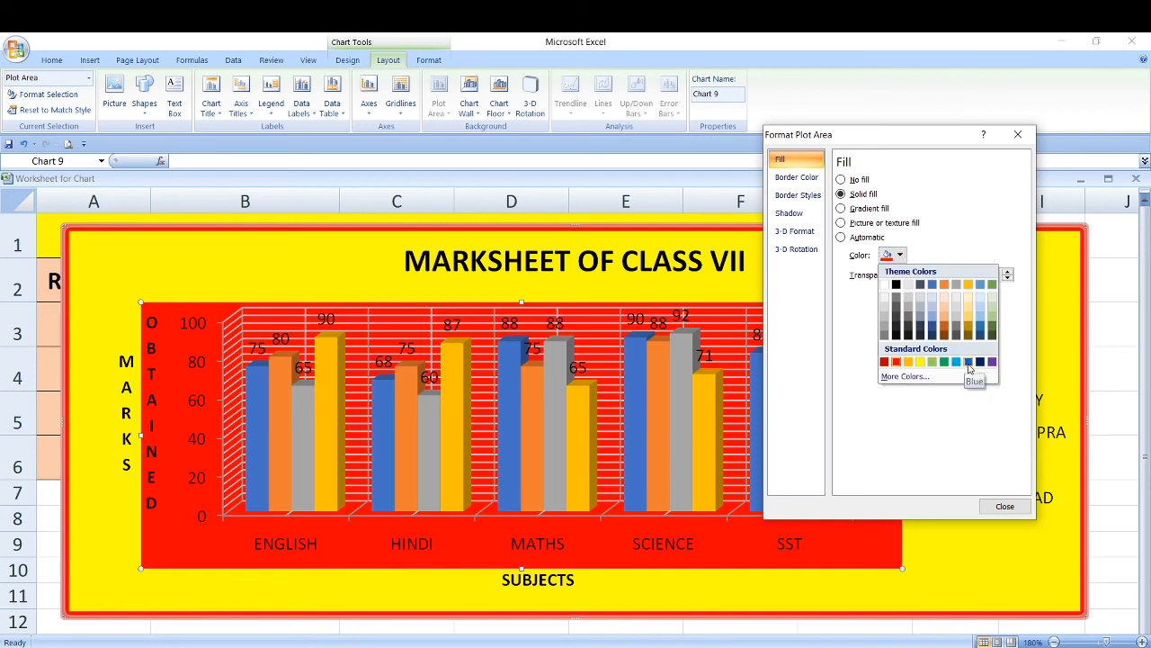
pyautogui.click(968, 327)
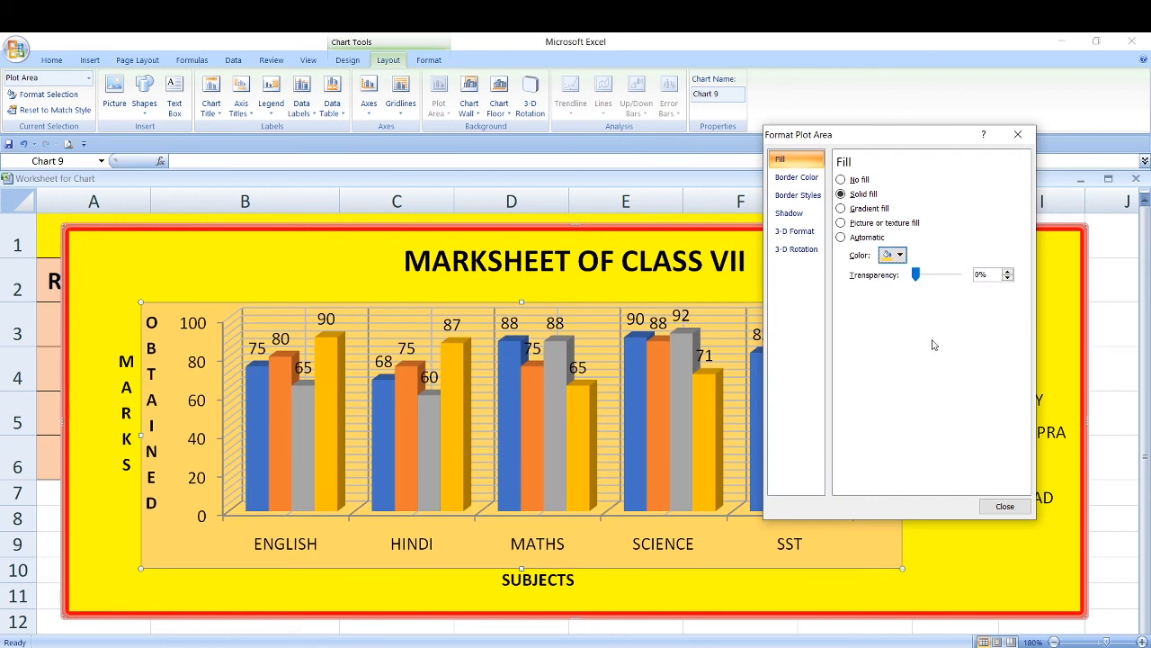
# Give the plot area a solid purple border line
pyautogui.click(797, 177)
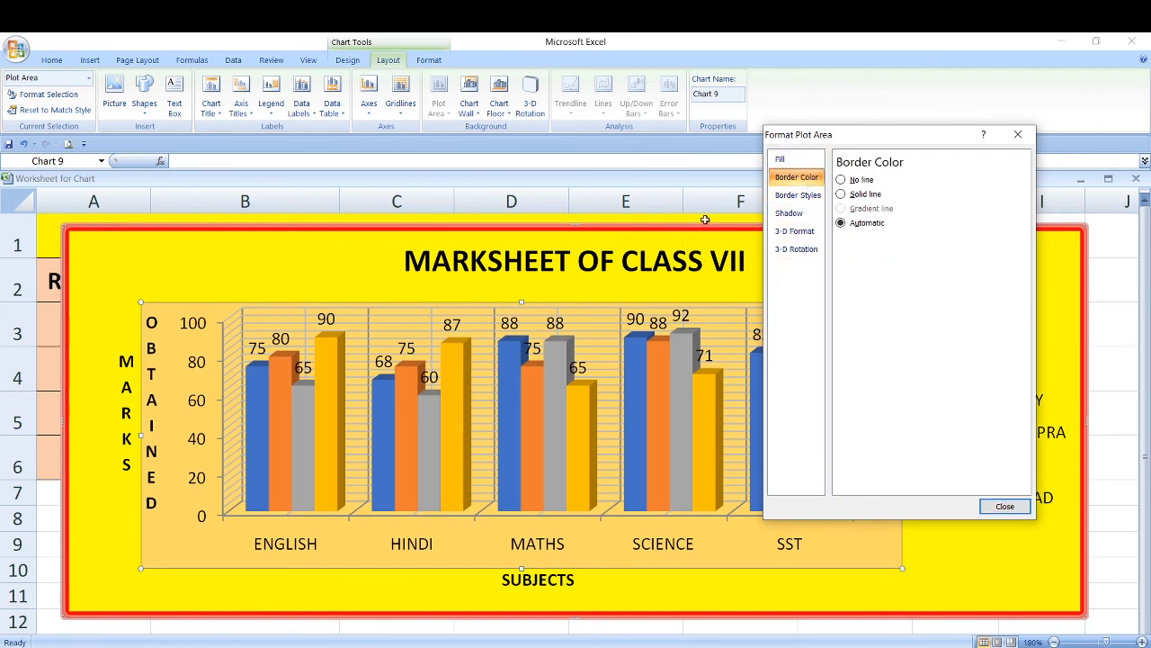
pyautogui.click(842, 195)
pyautogui.click(899, 241)
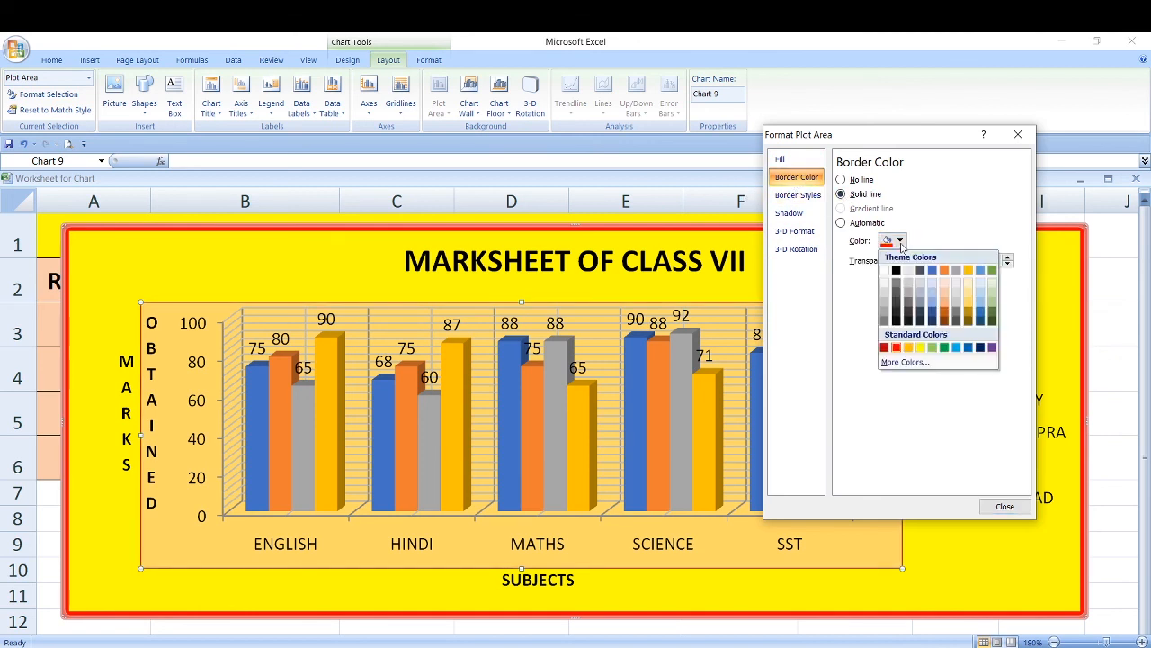
pyautogui.click(991, 347)
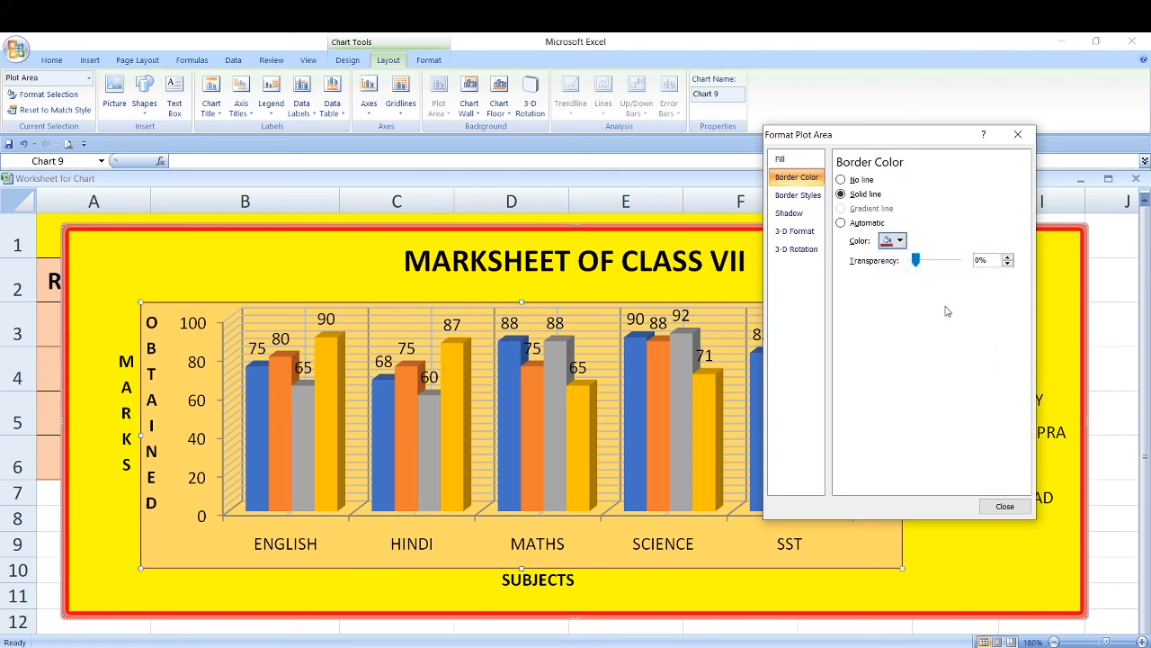
# Set the plot area's border width to 4.25 pt and close its formatting
pyautogui.click(791, 196)
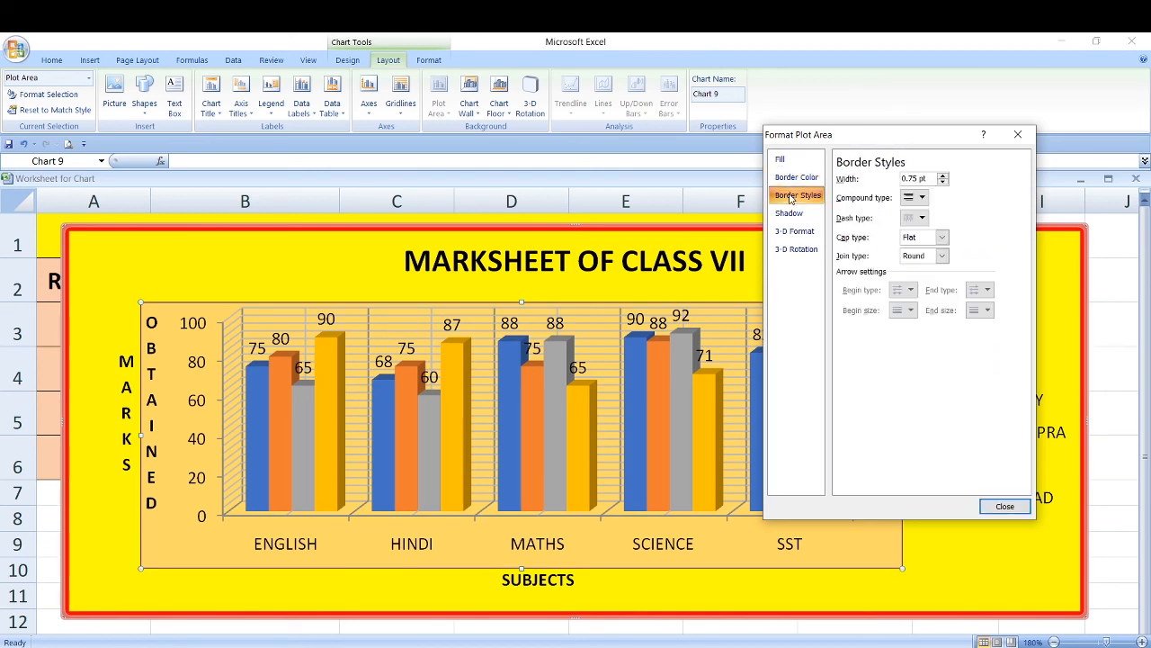
pyautogui.click(942, 178)
pyautogui.click(942, 178)
pyautogui.click(943, 178)
pyautogui.click(943, 178)
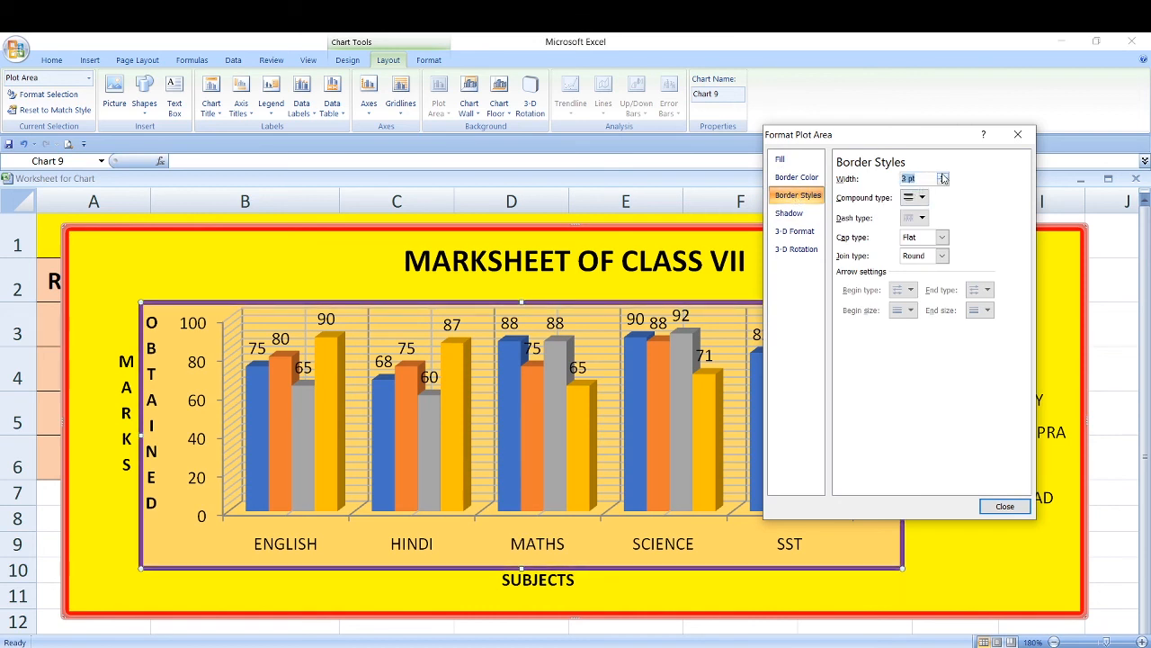
pyautogui.click(942, 178)
pyautogui.click(943, 178)
pyautogui.click(943, 178)
pyautogui.click(942, 178)
pyautogui.click(942, 178)
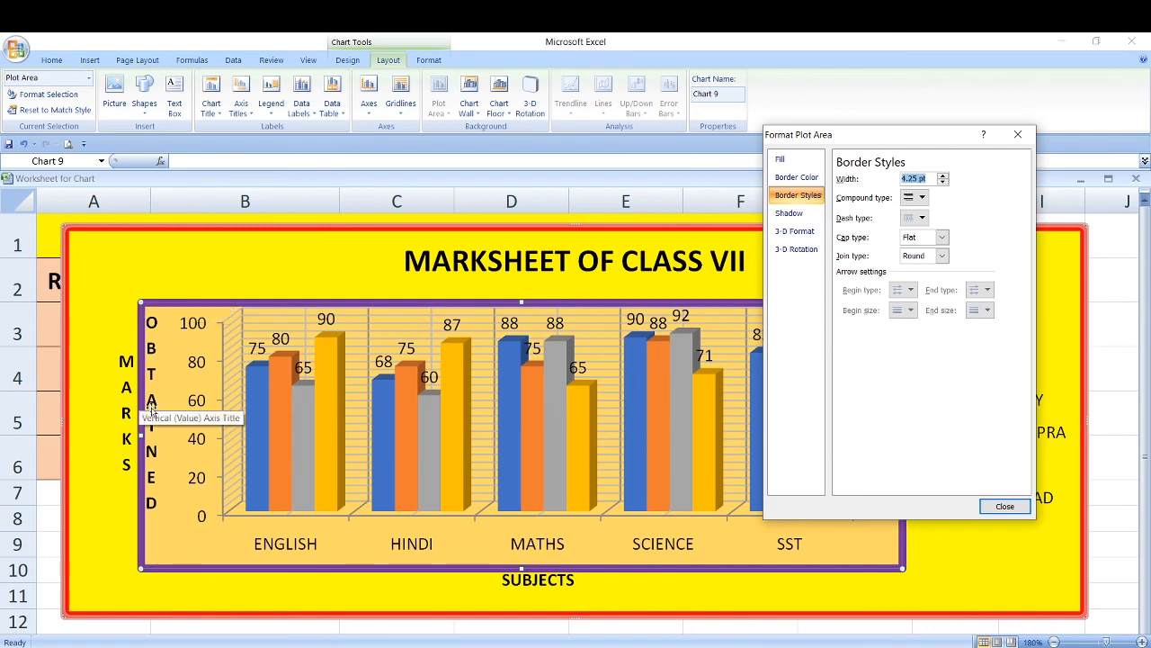
pyautogui.click(1005, 508)
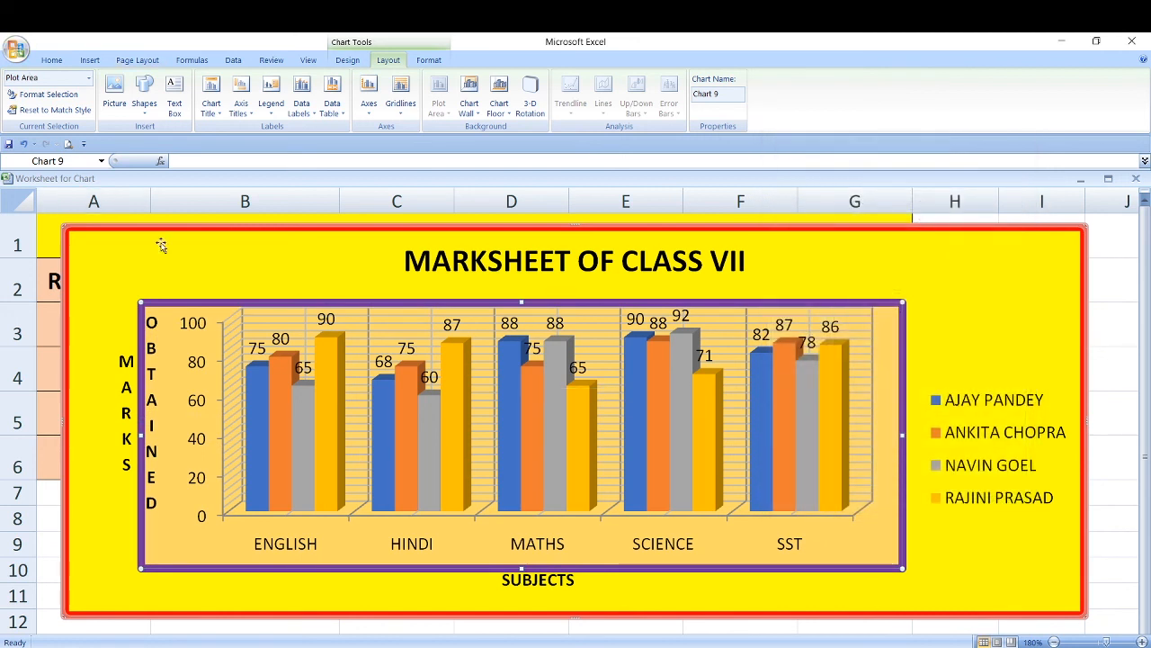
# Move the chart down to uncover the marksheet rows for viewing, and move it back up over the table
pyautogui.click(262, 258)
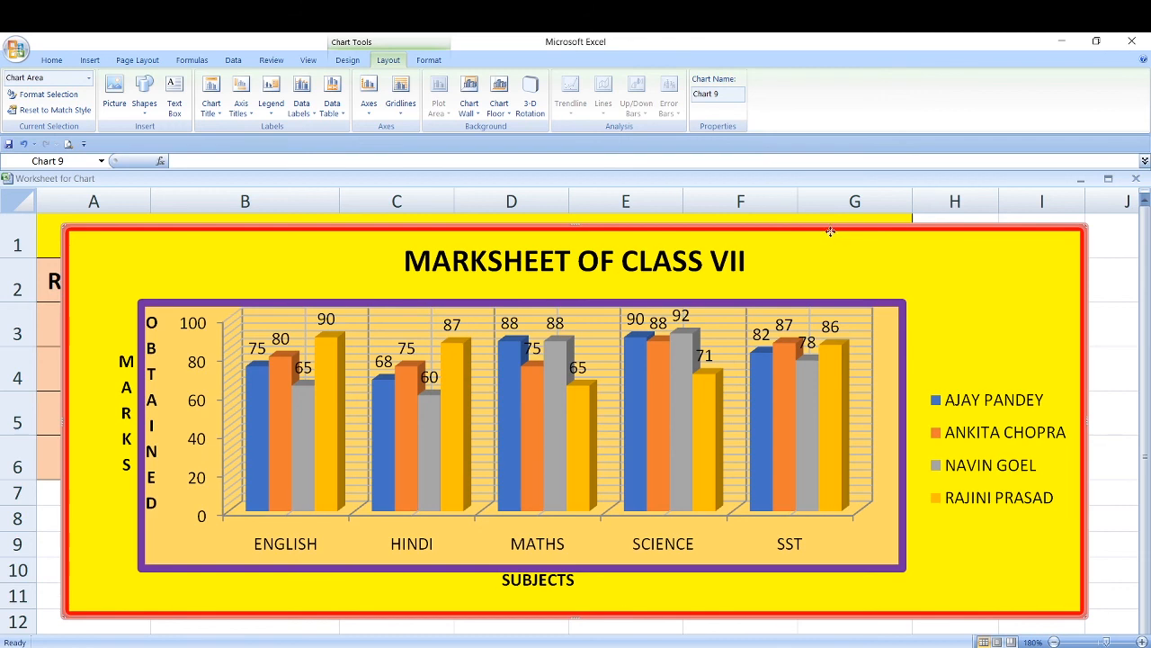
pyautogui.moveTo(830, 228); pyautogui.dragTo(922, 397)
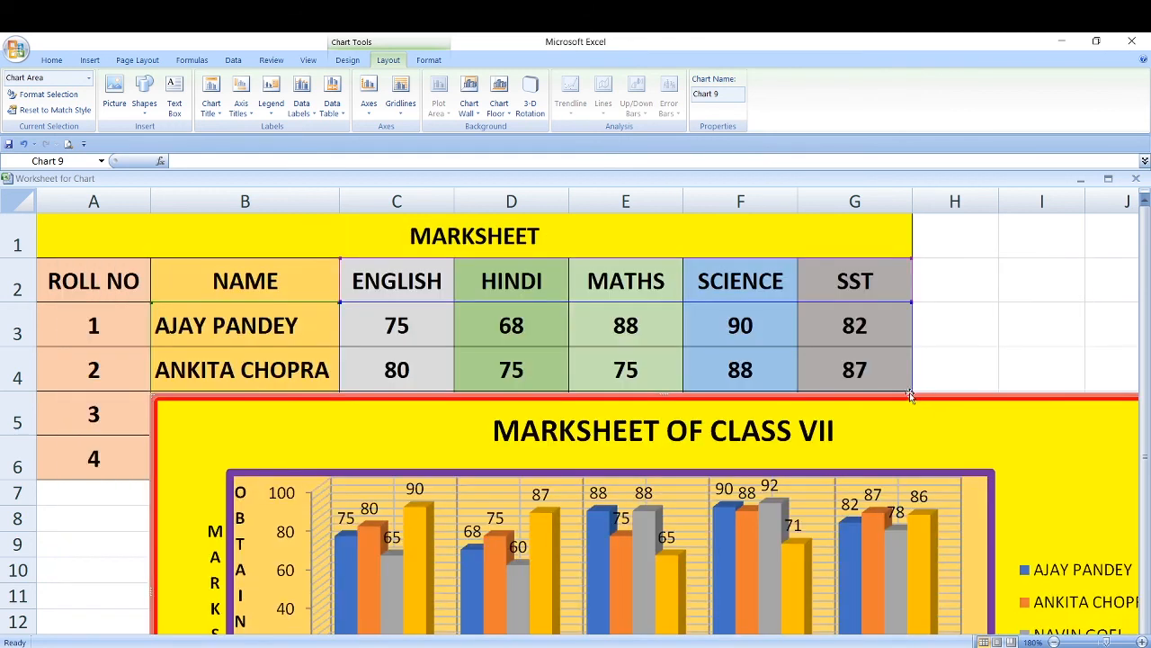
pyautogui.moveTo(693, 400); pyautogui.dragTo(700, 436)
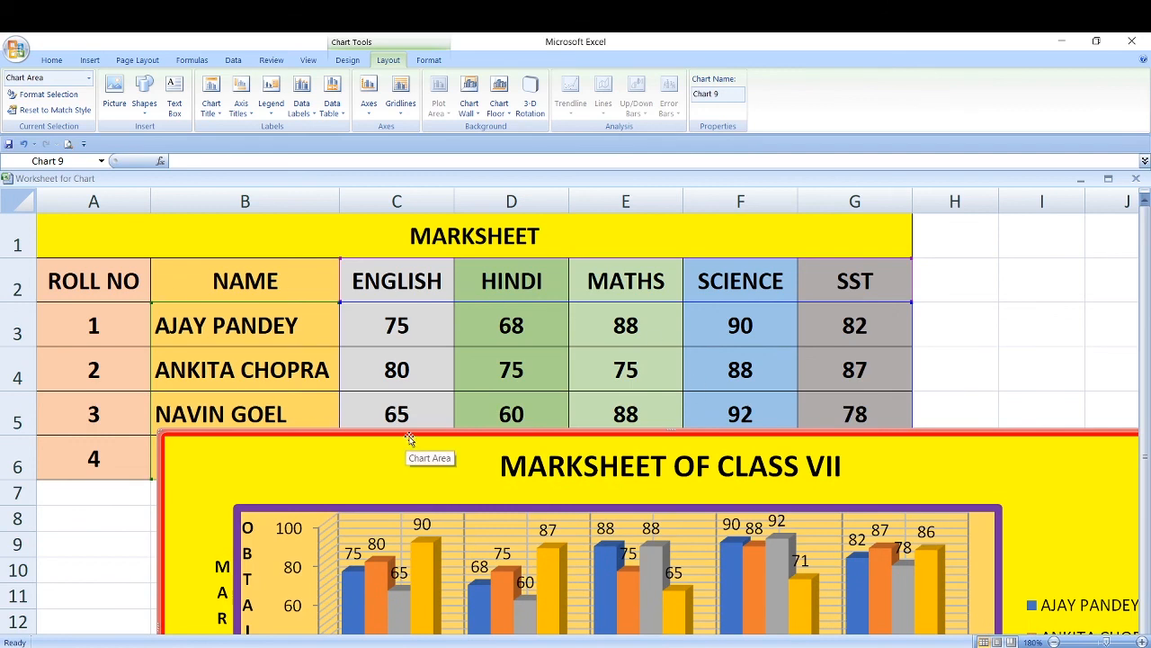
pyautogui.moveTo(403, 442); pyautogui.dragTo(319, 260)
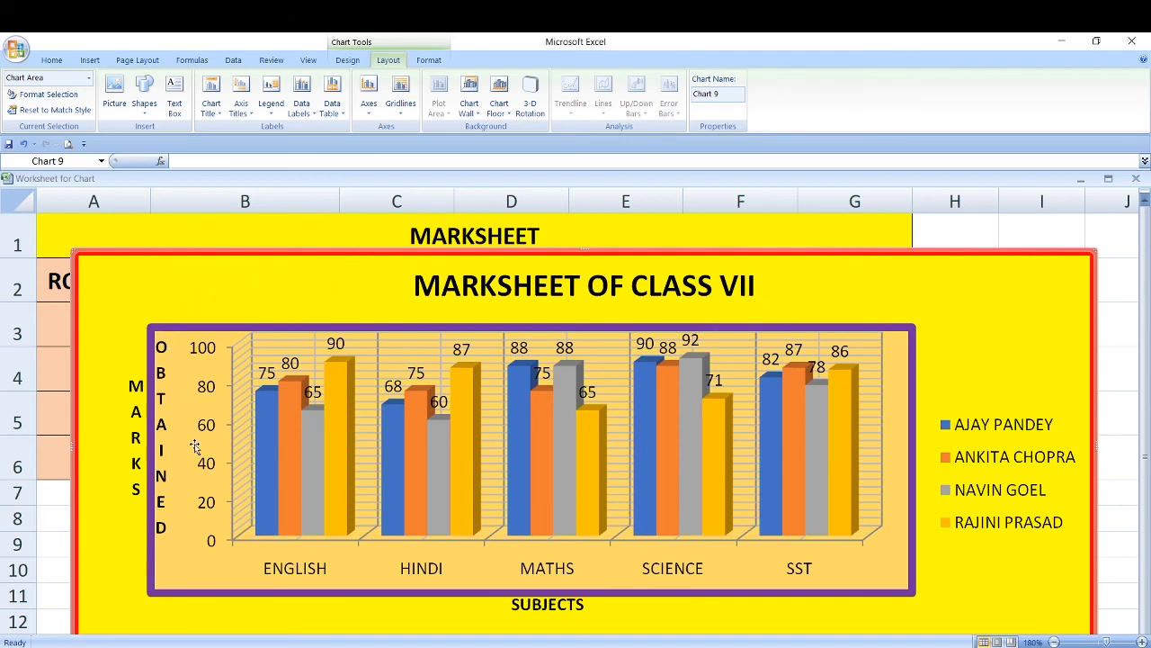
pyautogui.moveTo(395, 434)
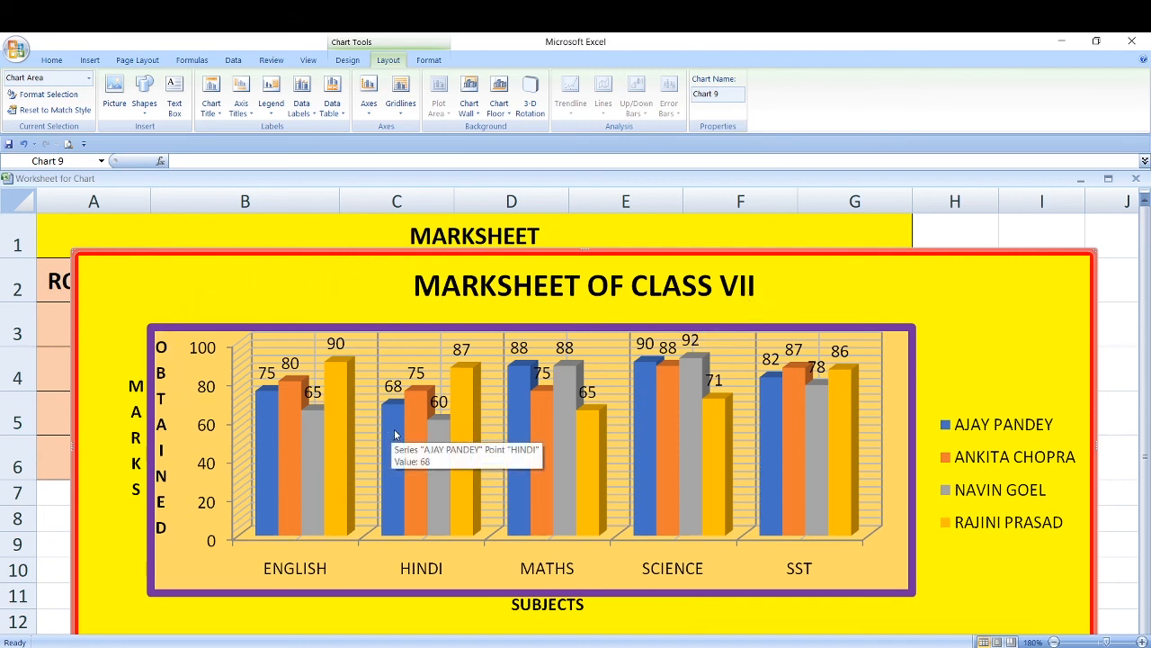